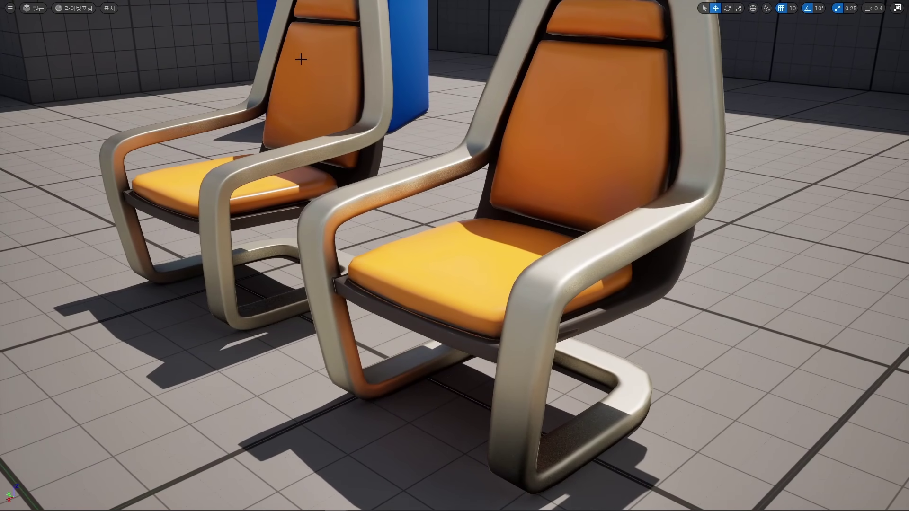
Zoom the camera in on the chairs and select the right-hand chair.
click(9, 8)
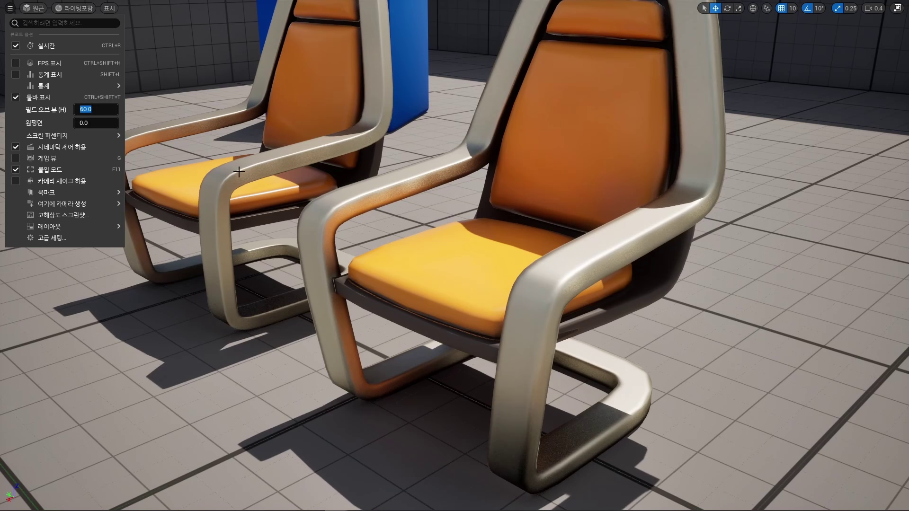
right_drag(306, 204, 307, 205)
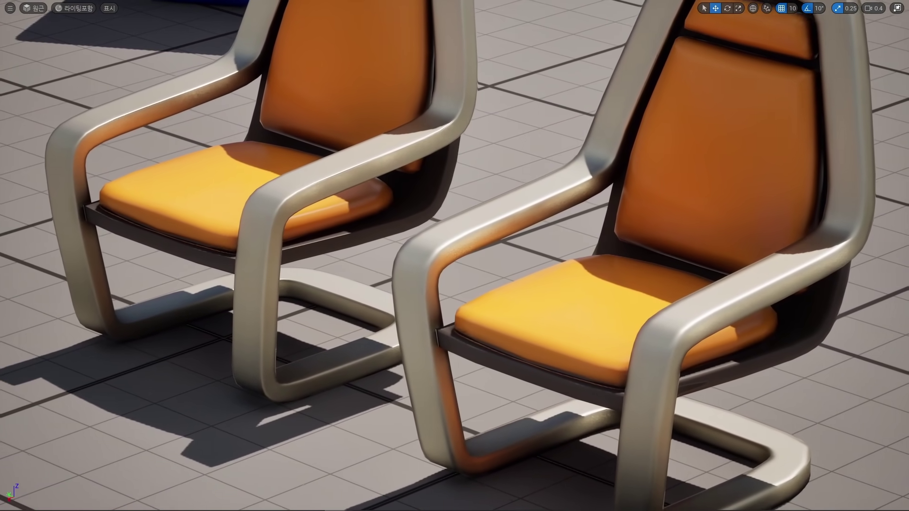
right_drag(545, 292, 545, 293)
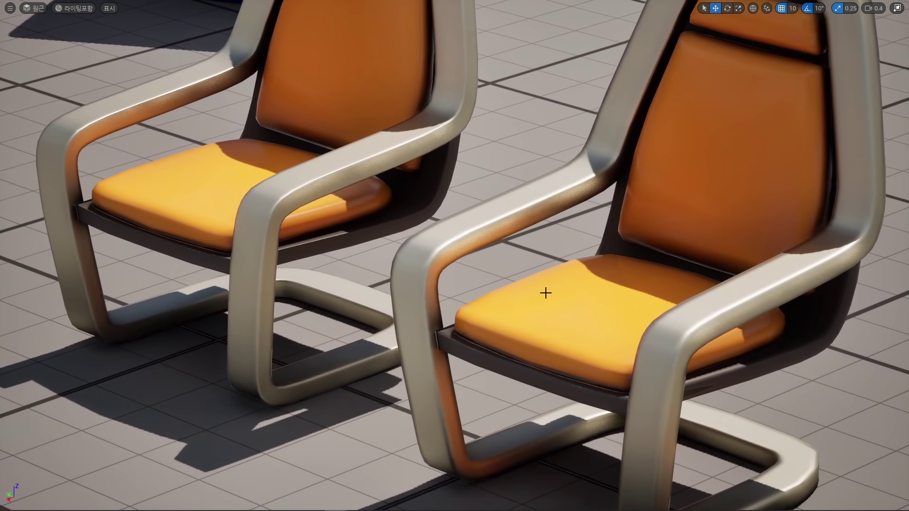
click(705, 330)
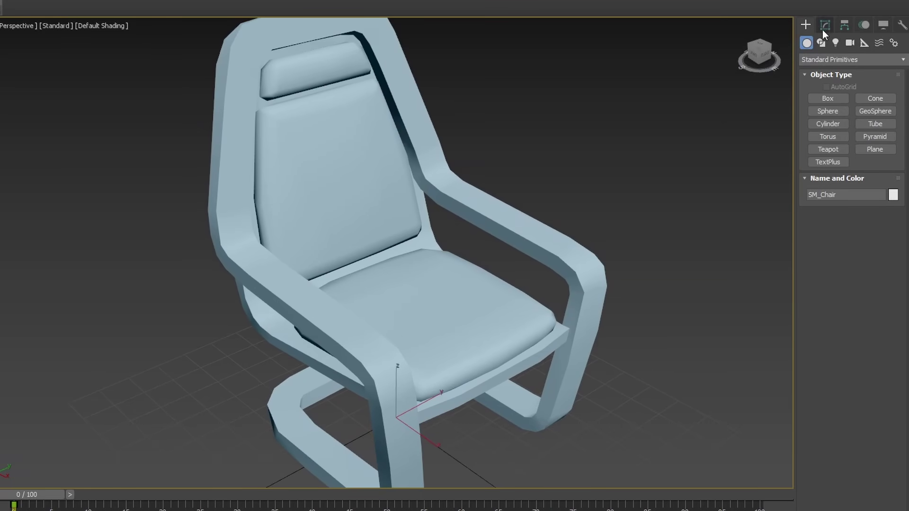
Add a TurboSmooth modifier with more iterations, separated by smoothing groups.
click(824, 26)
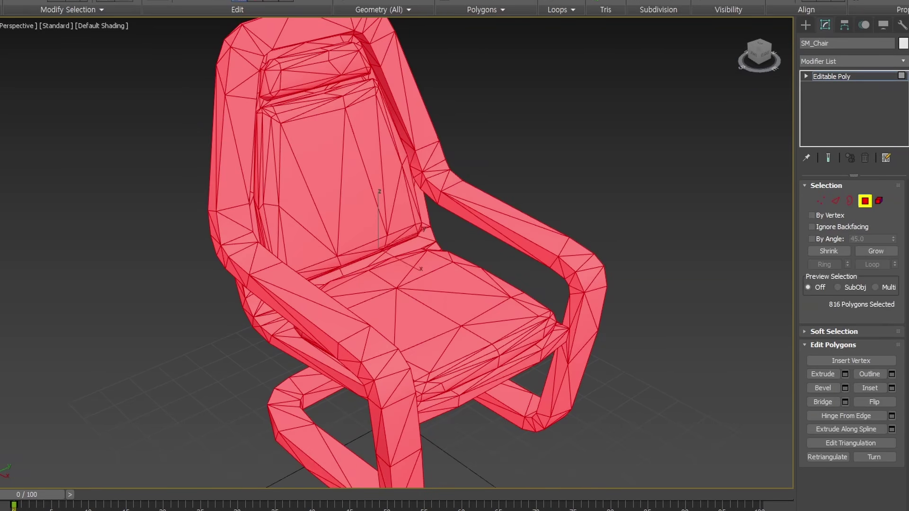
click(839, 62)
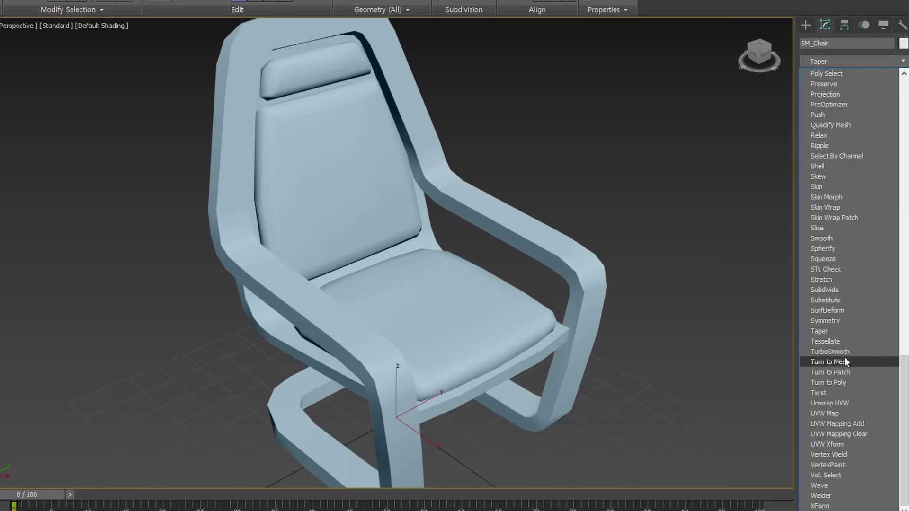
click(833, 351)
click(834, 305)
click(890, 205)
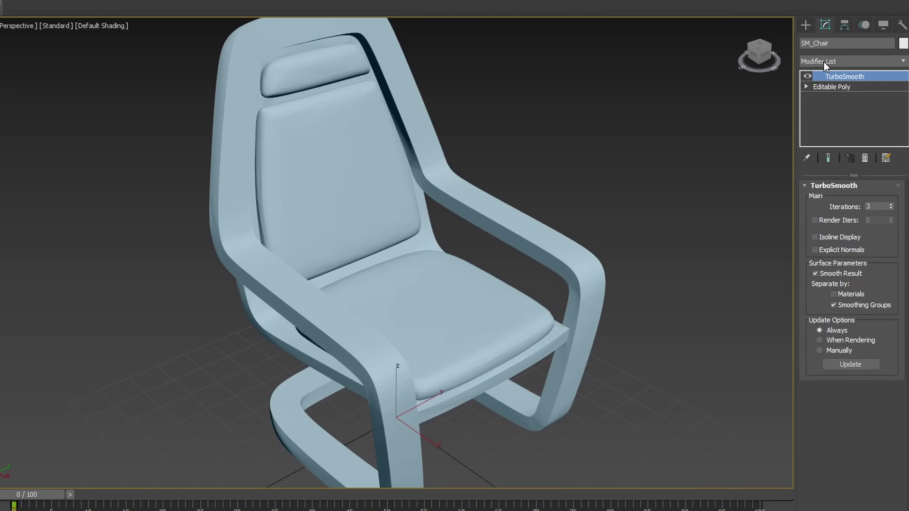
Add a second TurboSmooth modifier, then remove the TurboSmooth modifiers from the chair.
scroll(330, 243, up, 5)
click(839, 61)
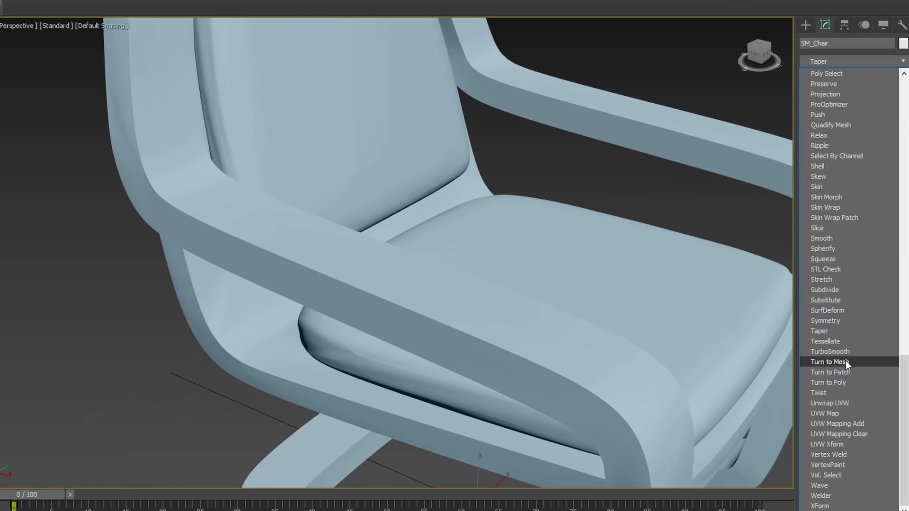
click(830, 351)
click(847, 86)
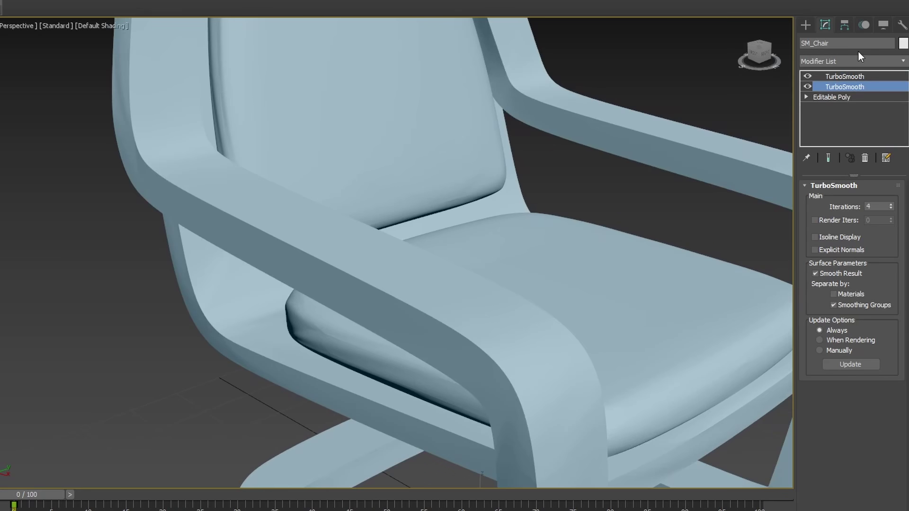
click(844, 76)
alt+middle_drag(629, 233, 587, 280)
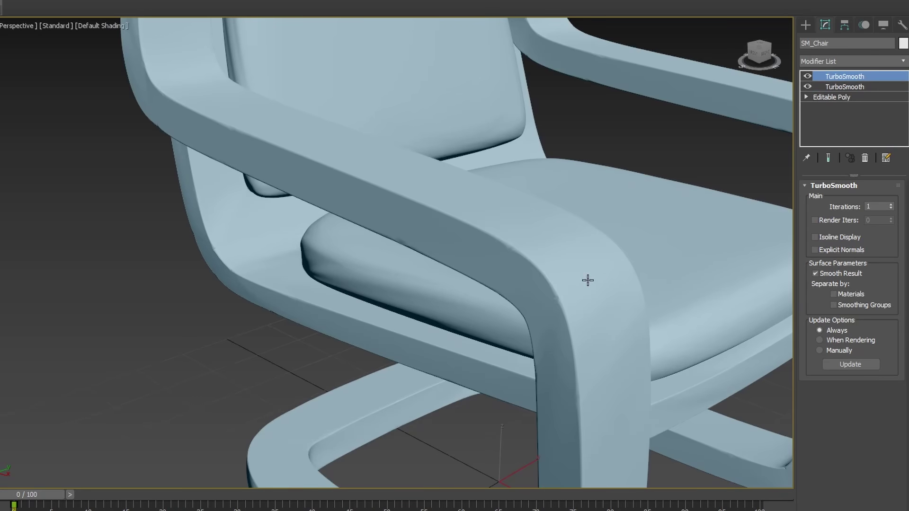
click(865, 157)
click(865, 157)
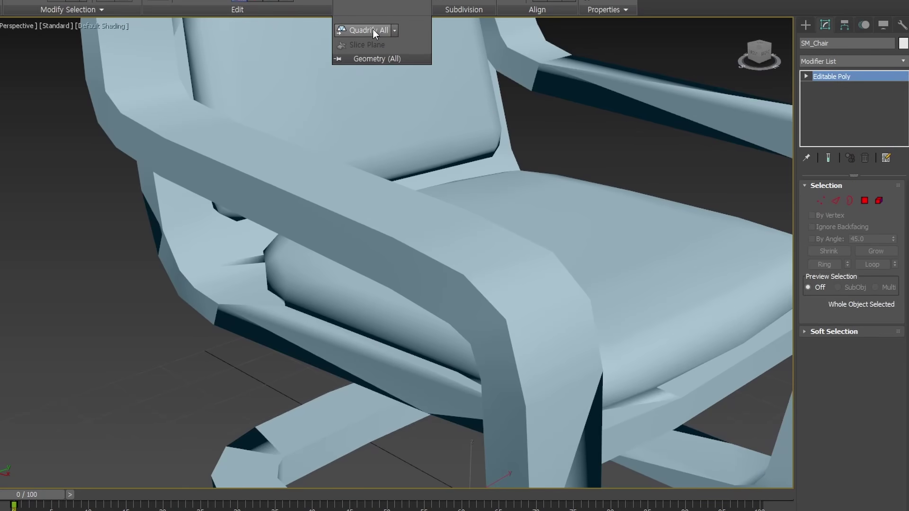
Toggle the edge overlay and switch to edge editing to inspect the chair's edges.
key(F4)
scroll(416, 197, down, 5)
key(2)
scroll(168, 248, down, 5)
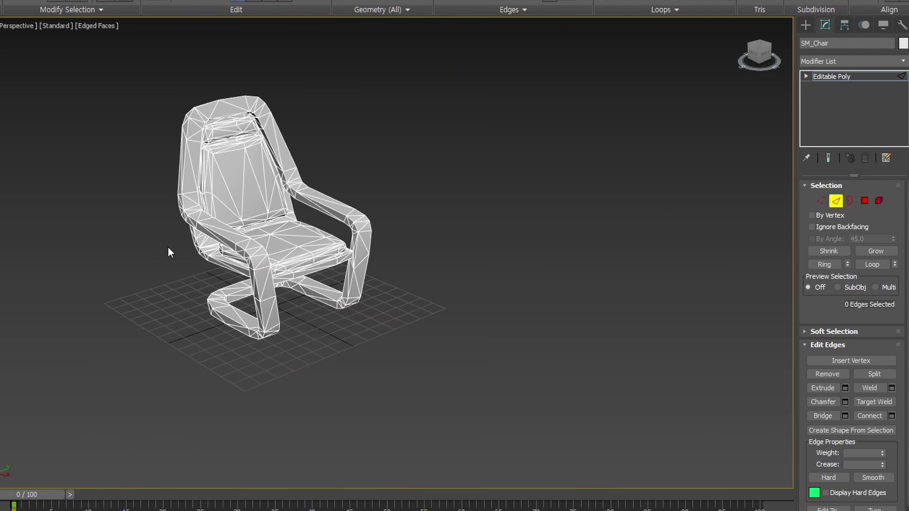
key(F4)
scroll(168, 246, up, 3)
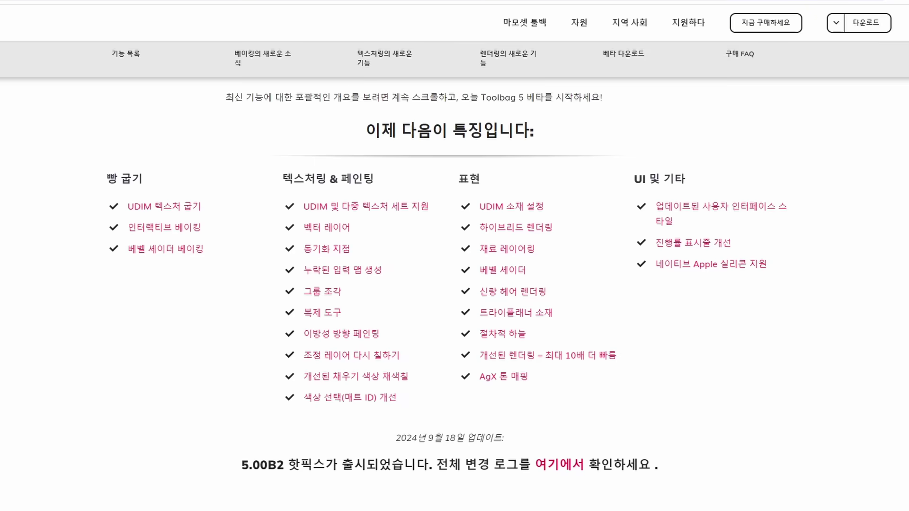
Go to the Marmoset account page and download the Toolbag 5 beta for Windows.
scroll(807, 331, down, 2)
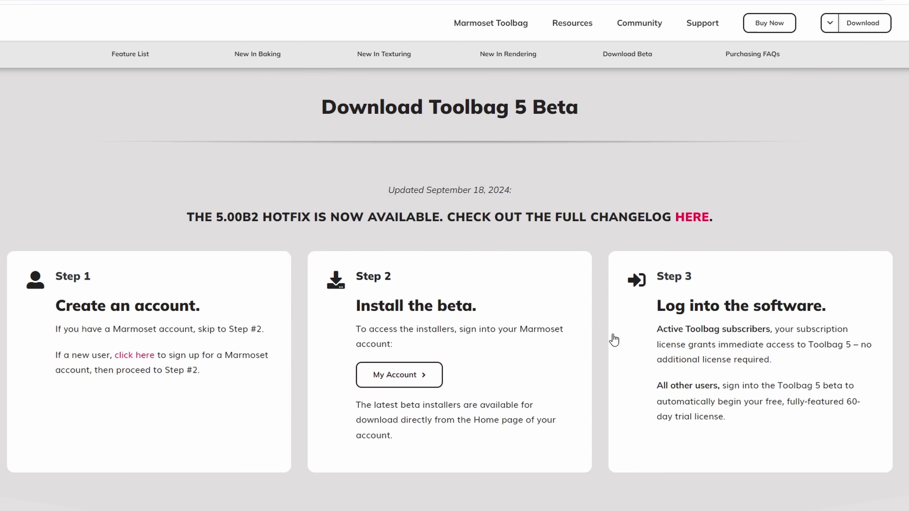
click(410, 377)
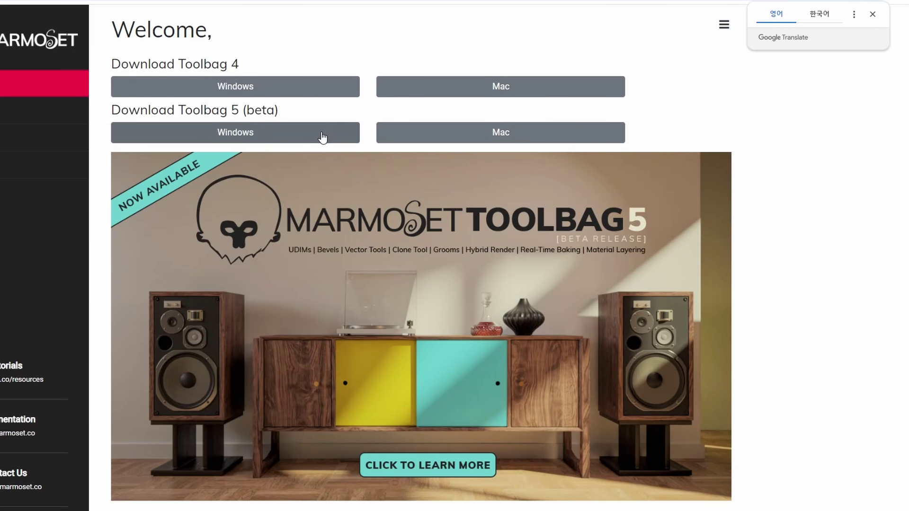
click(322, 138)
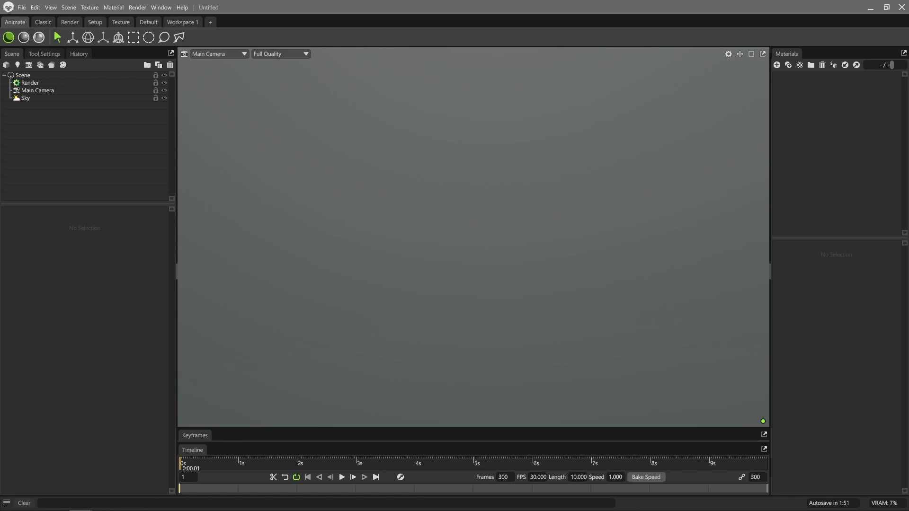
Drop SM_Chair.FBX into the viewport, deselect it, and orbit and zoom around the chair.
drag(418, 234, 427, 233)
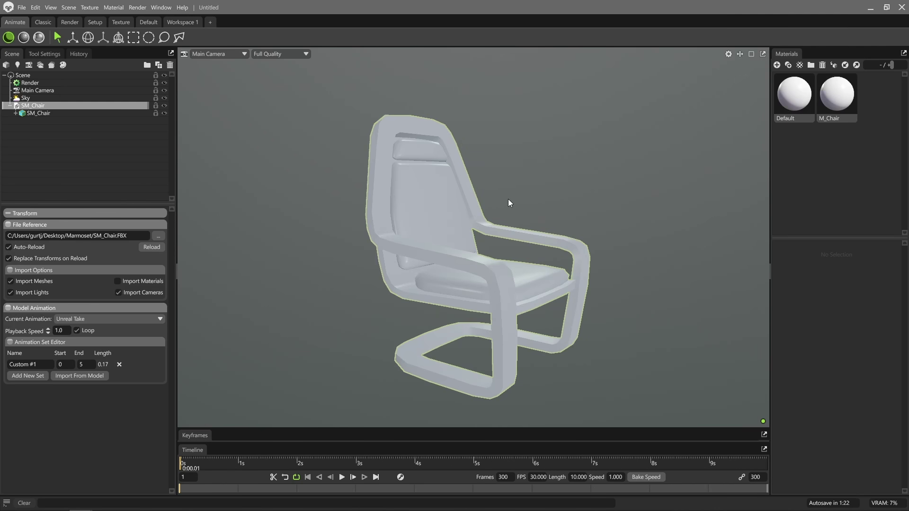
click(535, 199)
drag(525, 213, 360, 223)
scroll(360, 223, up, 2)
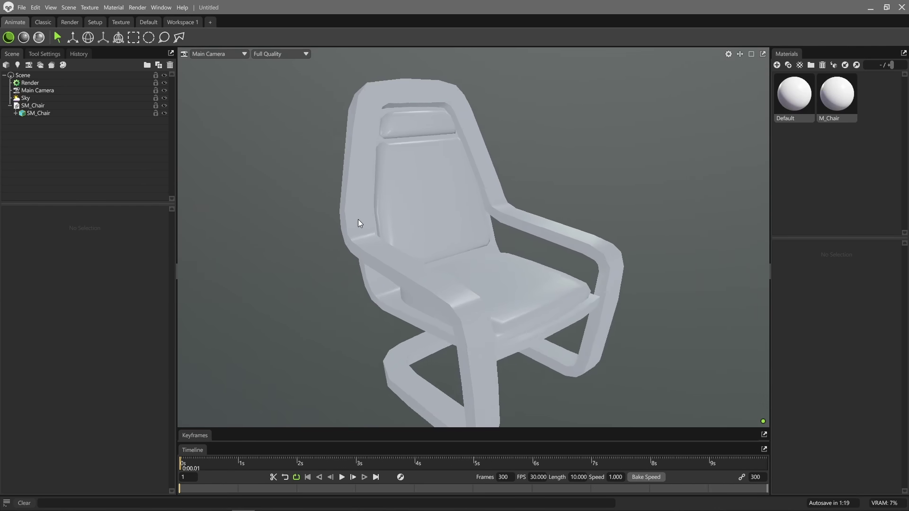
scroll(378, 264, up, 3)
scroll(388, 260, up, 2)
scroll(450, 275, up, 2)
scroll(469, 286, up, 2)
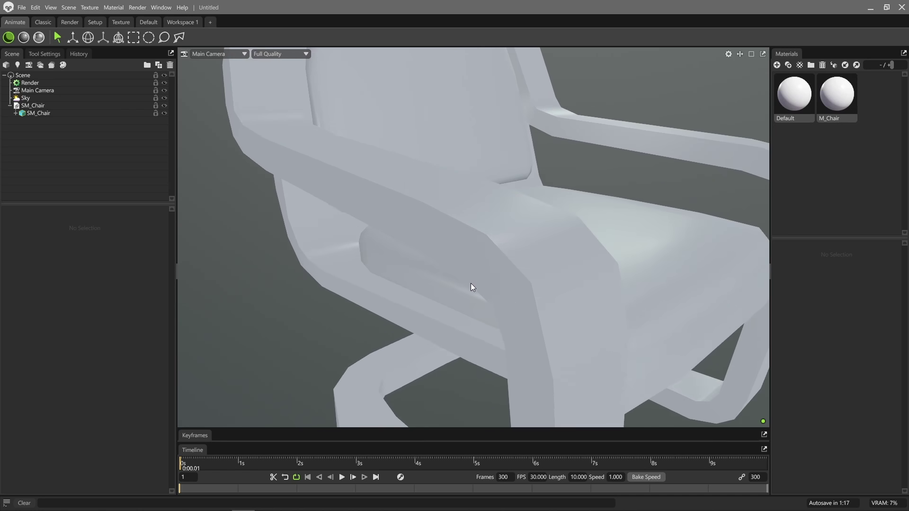
scroll(464, 274, up, 2)
scroll(461, 271, down, 2)
scroll(463, 272, down, 2)
scroll(492, 278, down, 2)
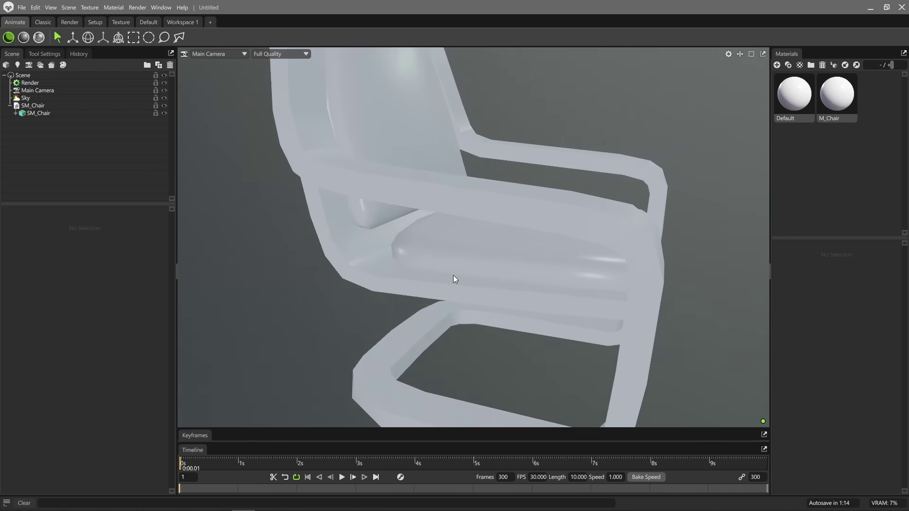
mouse_move(454, 279)
mouse_down()
mouse_move(415, 284)
mouse_move(507, 284)
mouse_move(461, 289)
mouse_up()
scroll(461, 289, down, 1)
scroll(456, 287, down, 2)
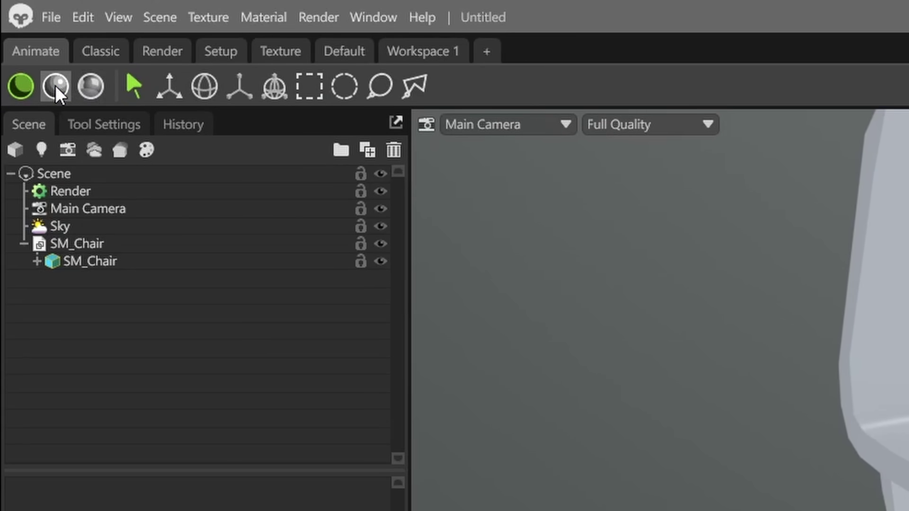
Change the viewport shading and create a new bake project outputting to bake.psd.
click(55, 85)
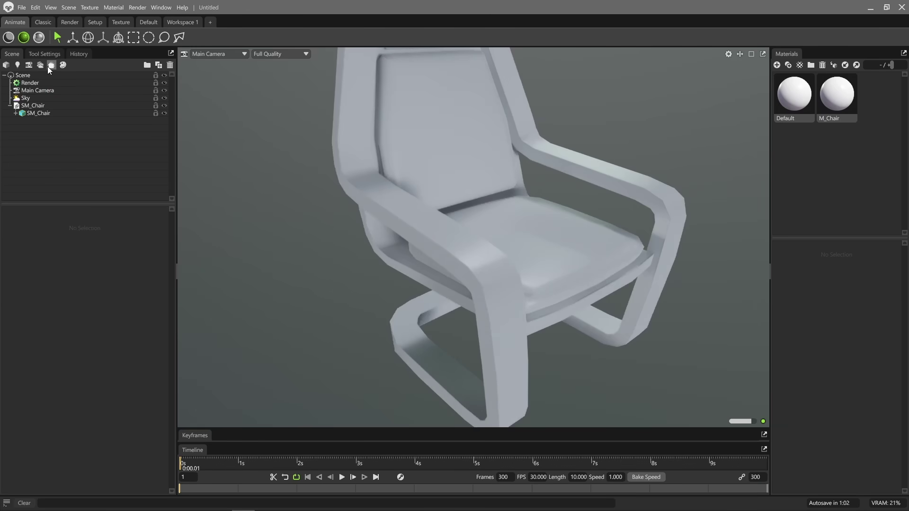
click(49, 68)
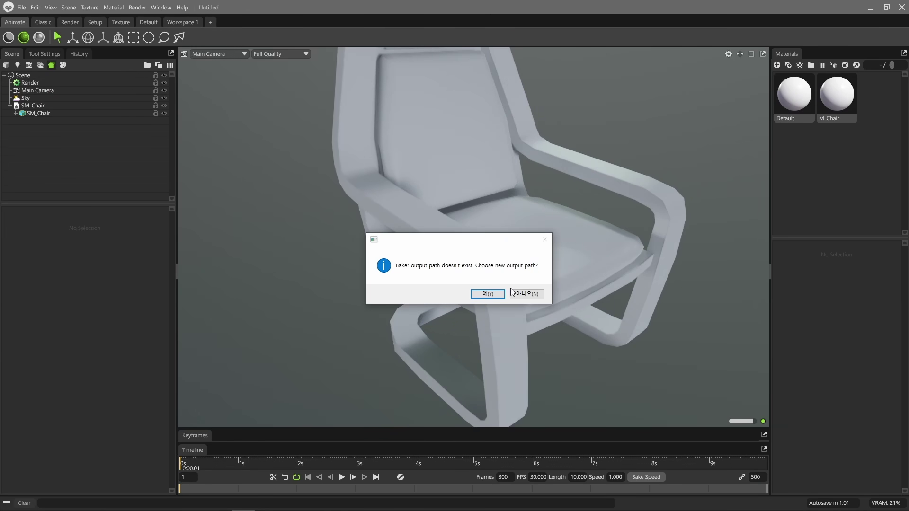
click(487, 294)
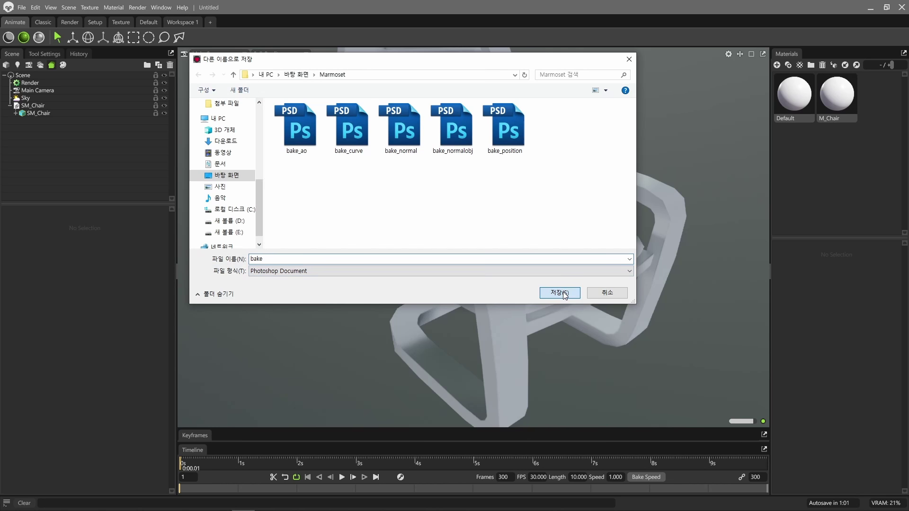
click(564, 293)
Put SM_Chair in the Low group and SM_Chair 1 in the High group.
click(35, 106)
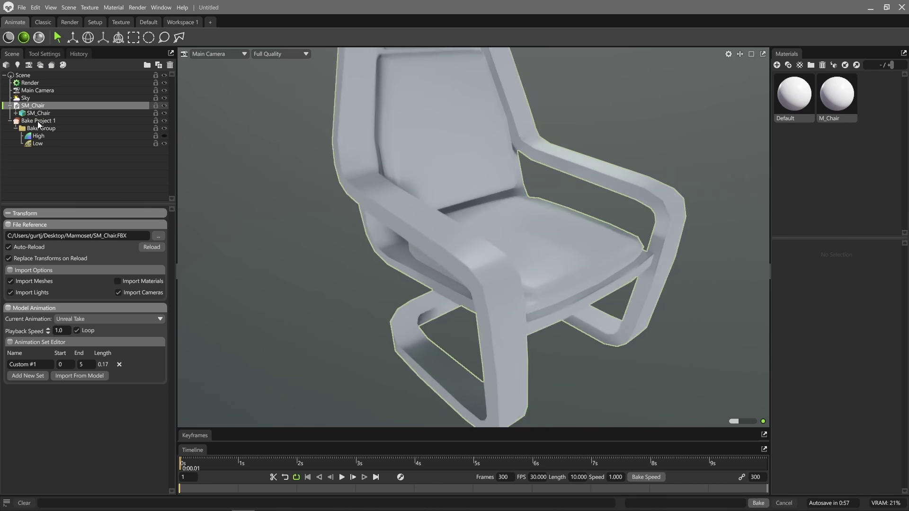
drag(41, 148, 42, 145)
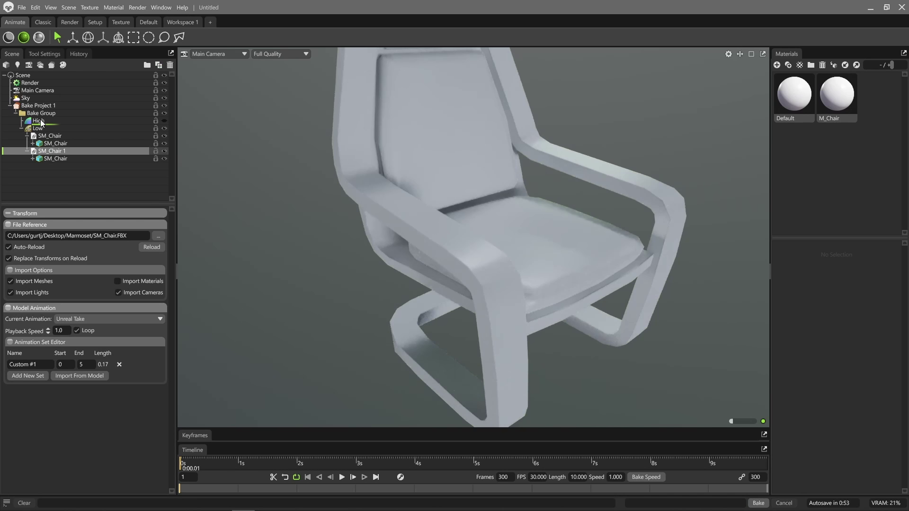
drag(41, 123, 40, 121)
click(35, 106)
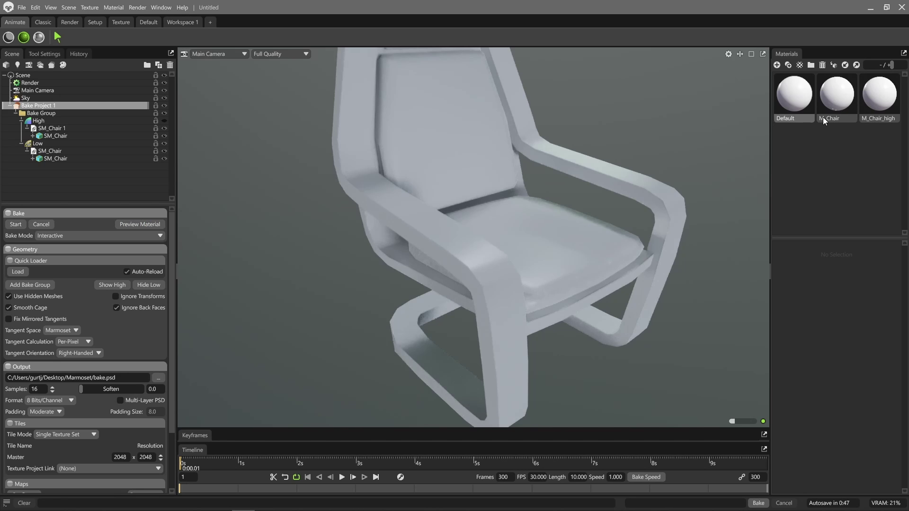
Switch the M_Chair_high material's surface type to Bevel.
click(879, 97)
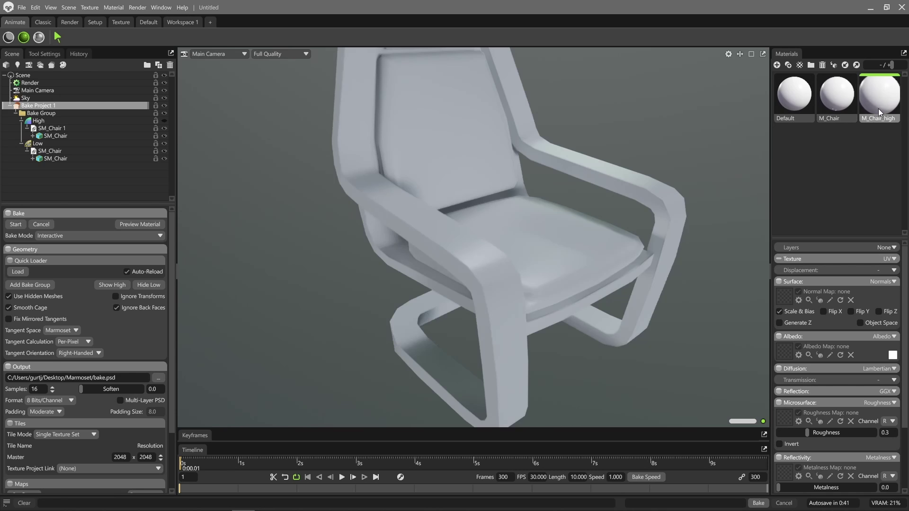
click(879, 283)
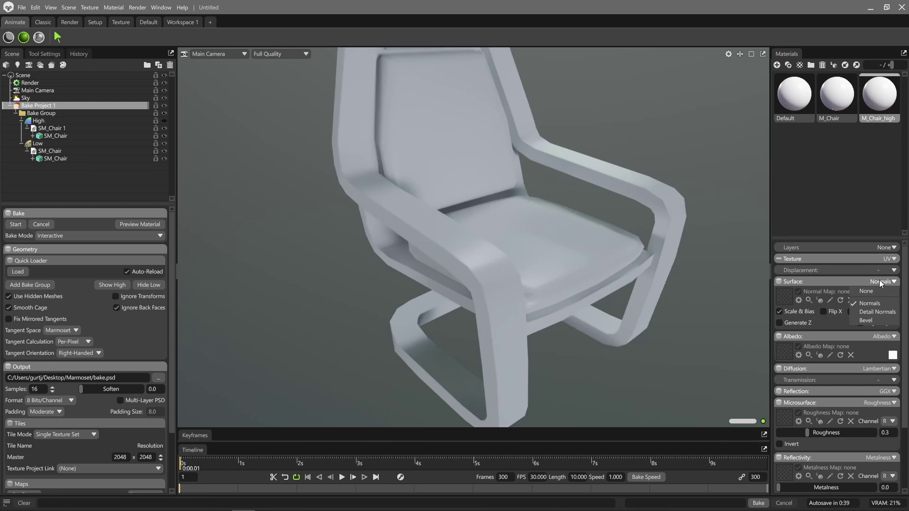
click(866, 322)
scroll(496, 312, up, 3)
scroll(471, 308, up, 3)
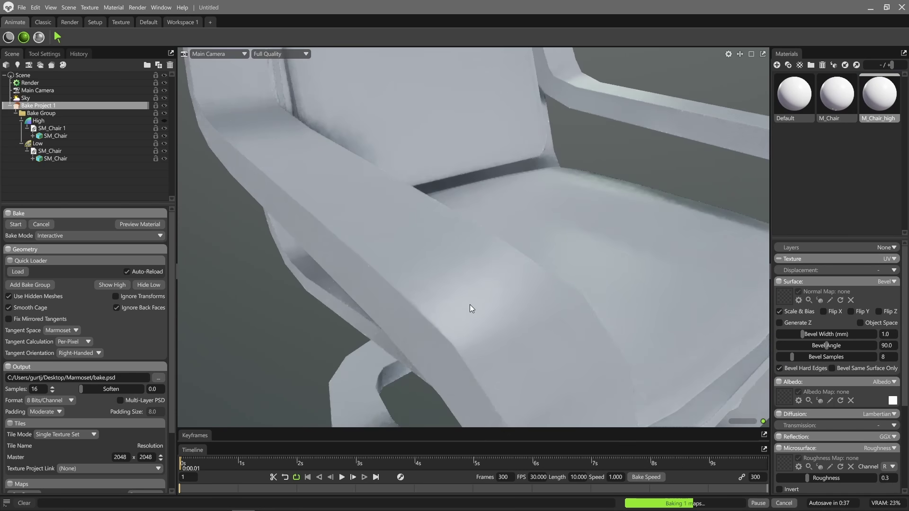
drag(472, 286, 470, 187)
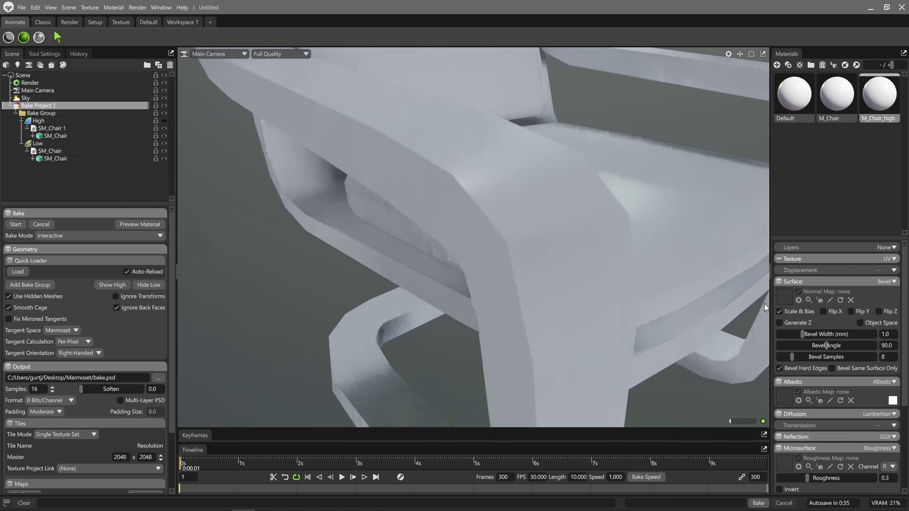
Try bevel widths from 0 up to about 40 while inspecting the armrest, settling near 3.1.
drag(801, 335, 778, 335)
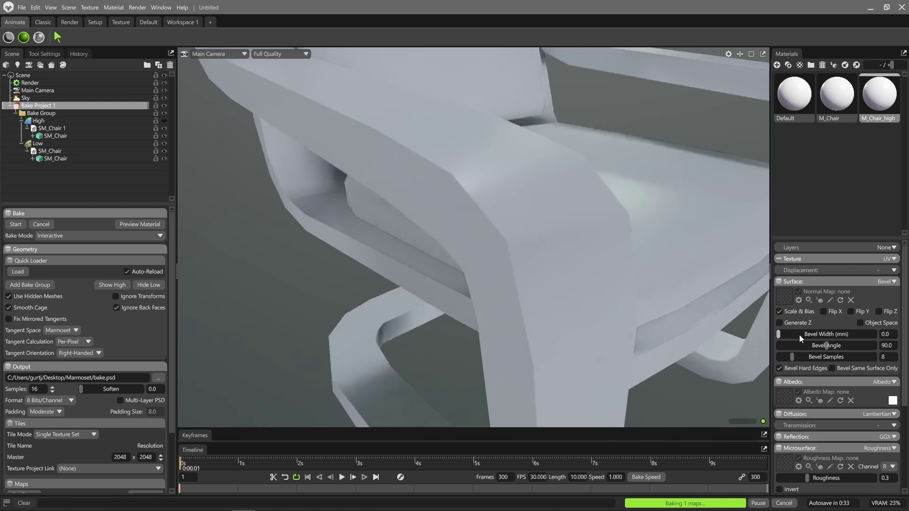
click(837, 334)
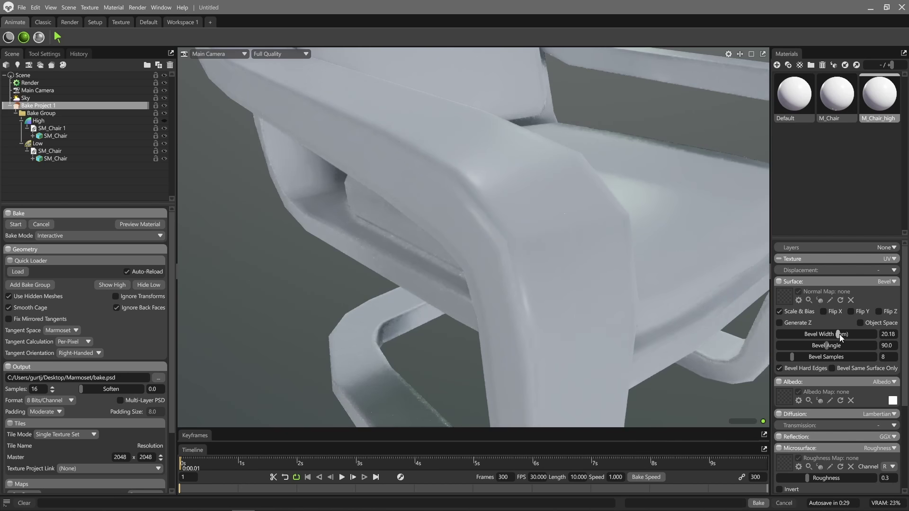
click(853, 337)
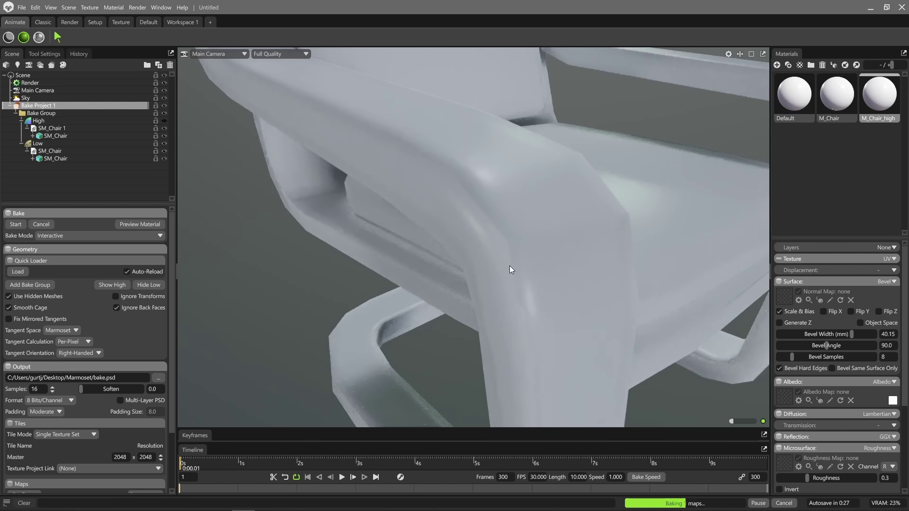
drag(511, 270, 389, 269)
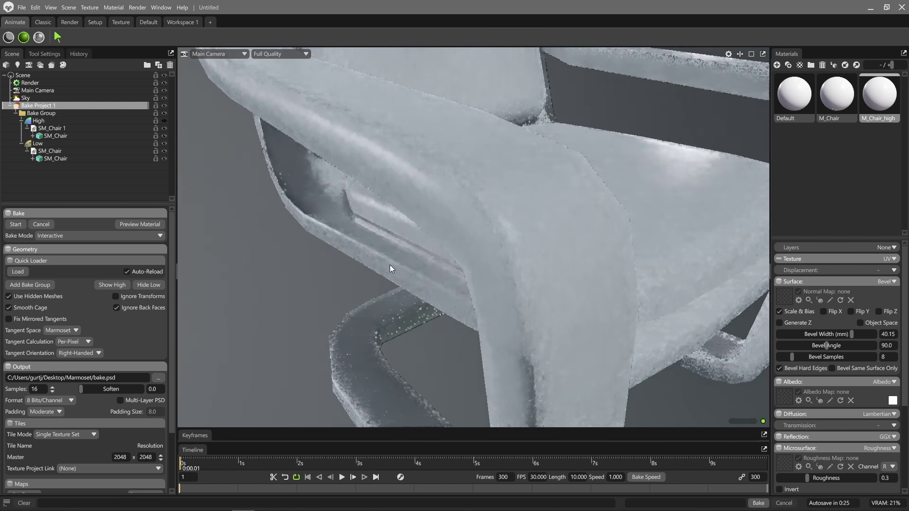
scroll(380, 270, down, 3)
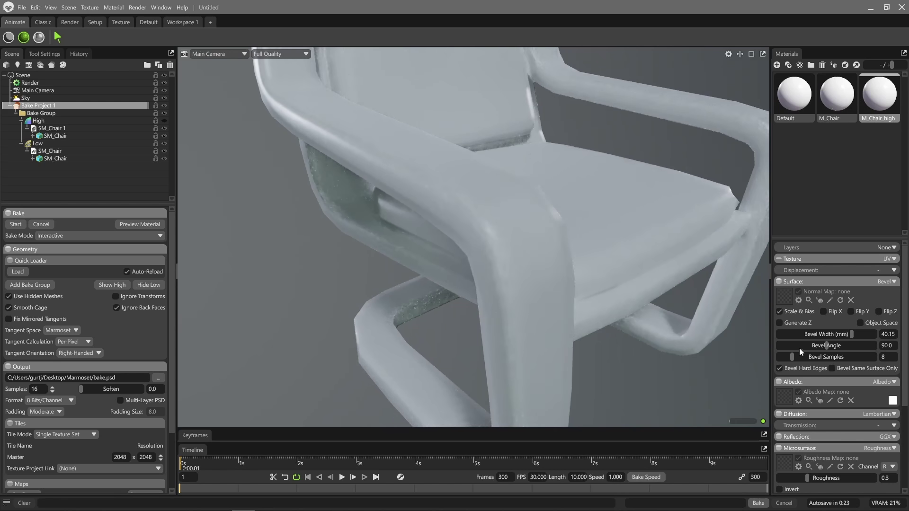
drag(840, 339, 828, 339)
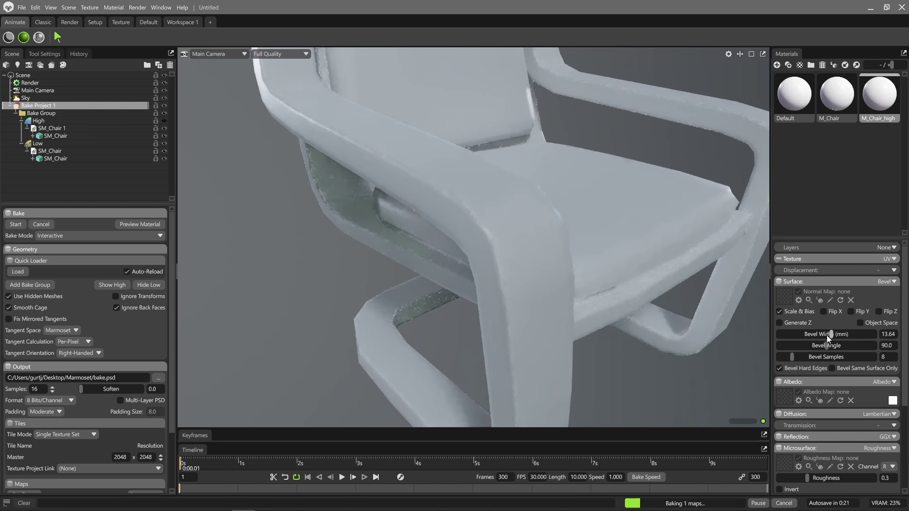
click(836, 335)
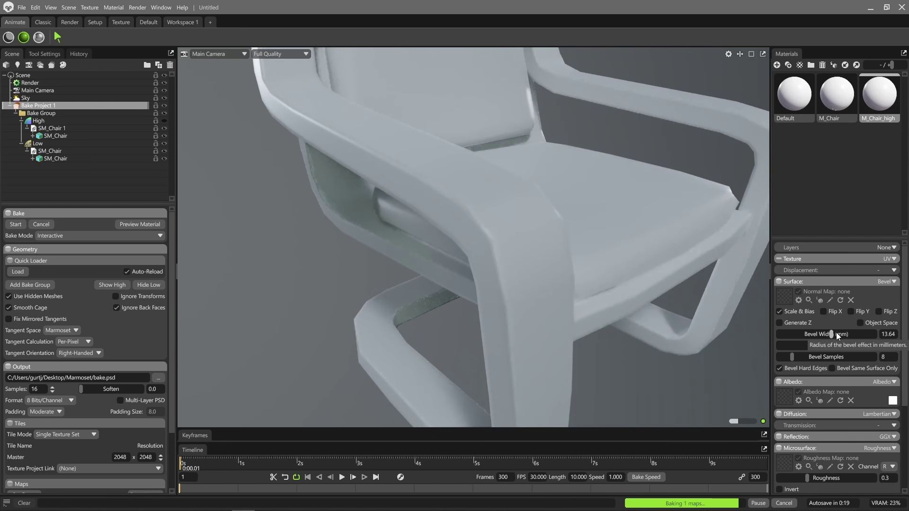
click(813, 335)
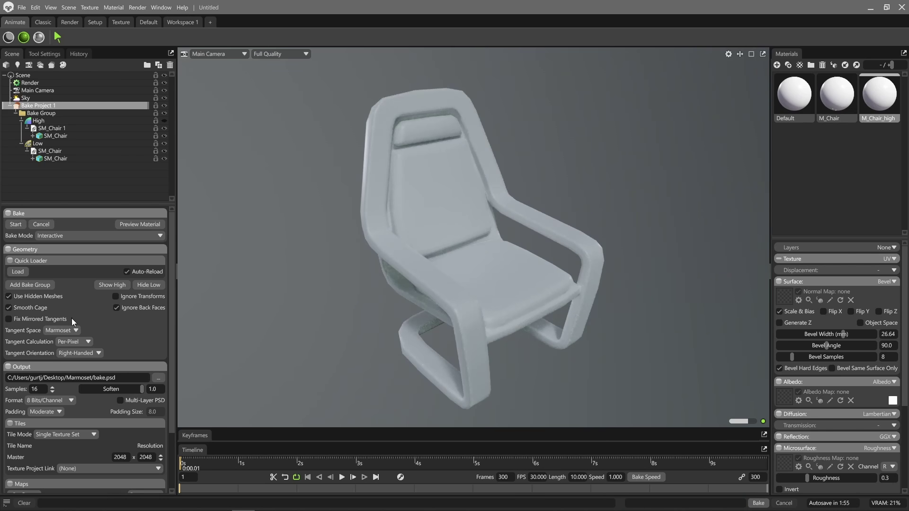
Add Normals (Object), Curvature and Position maps to the bake.
scroll(73, 322, down, 3)
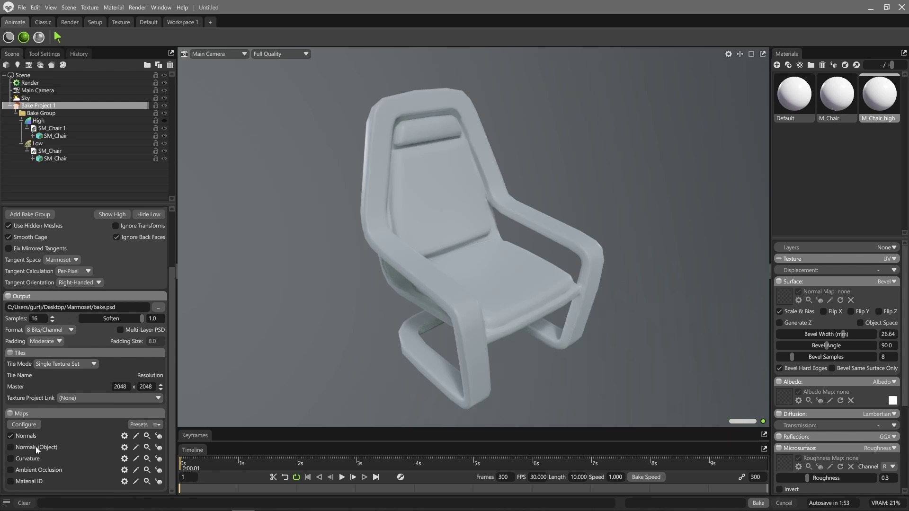
click(11, 448)
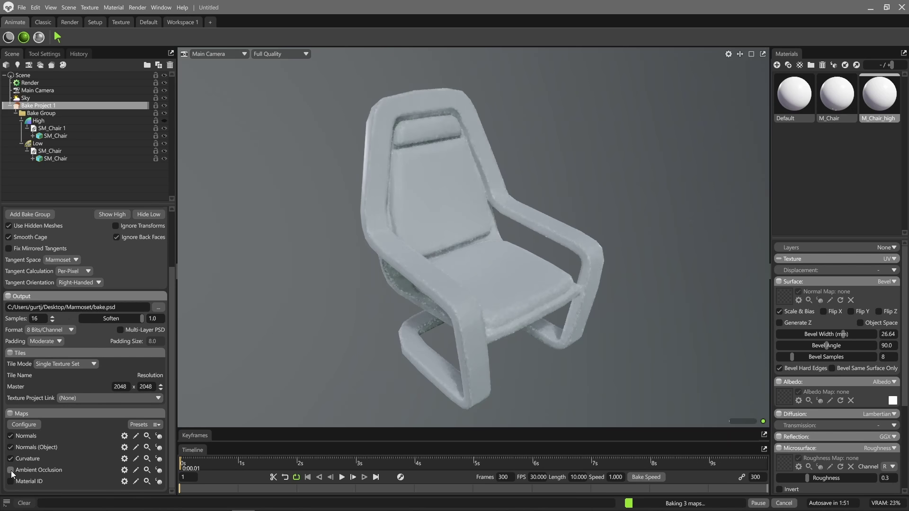
click(24, 425)
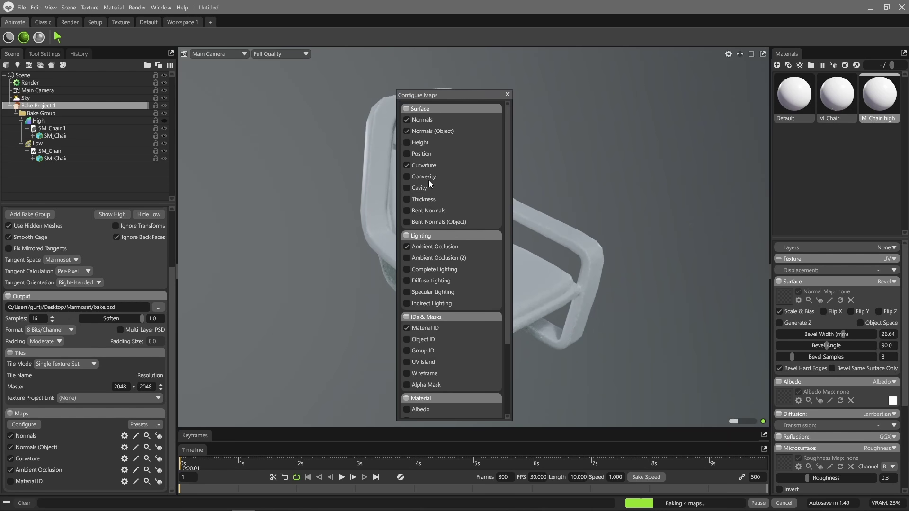
click(407, 154)
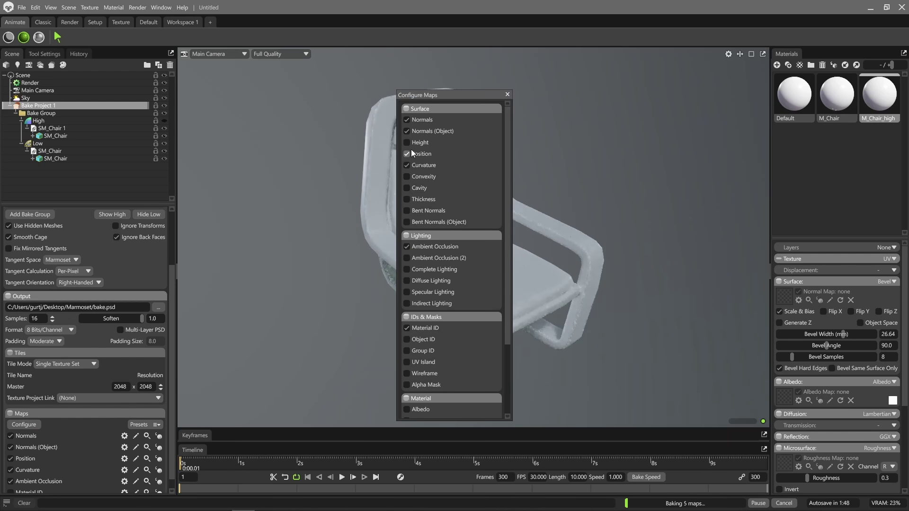
click(507, 95)
Enable Flip Y in the Normals map settings.
scroll(95, 441, down, 1)
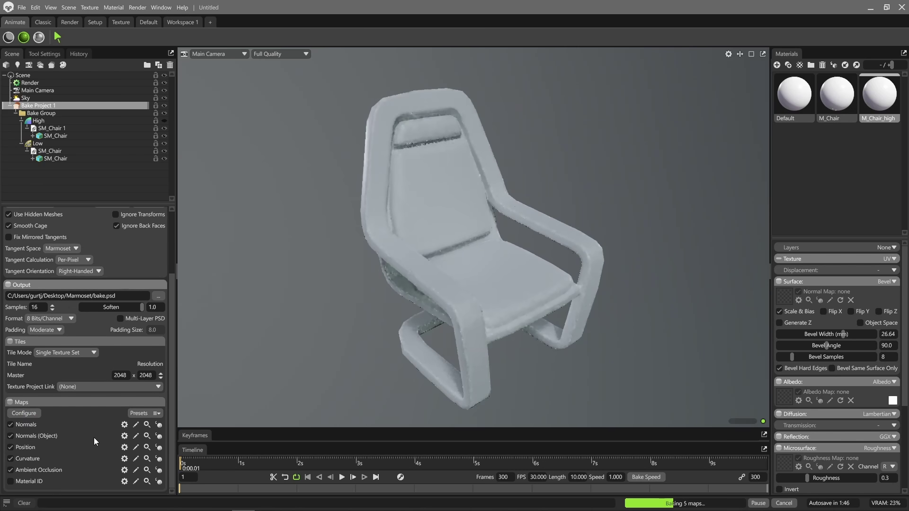
click(124, 425)
click(211, 459)
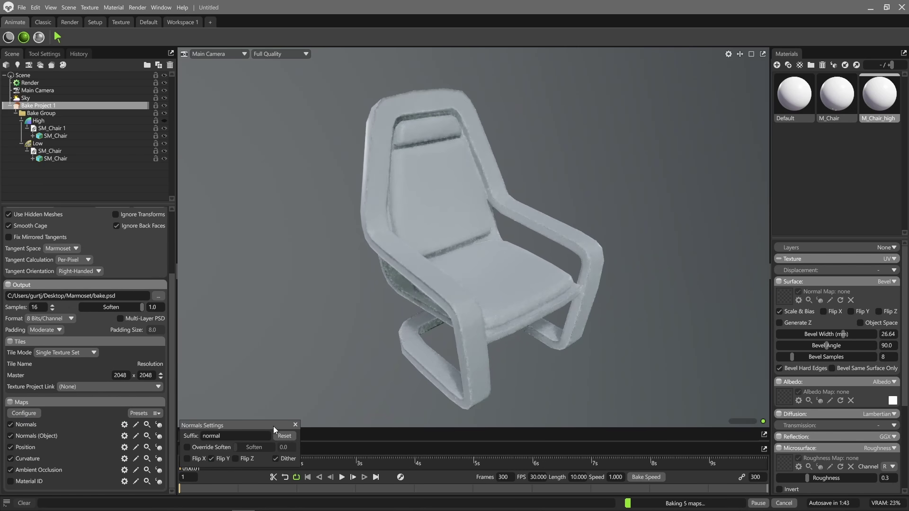
click(295, 425)
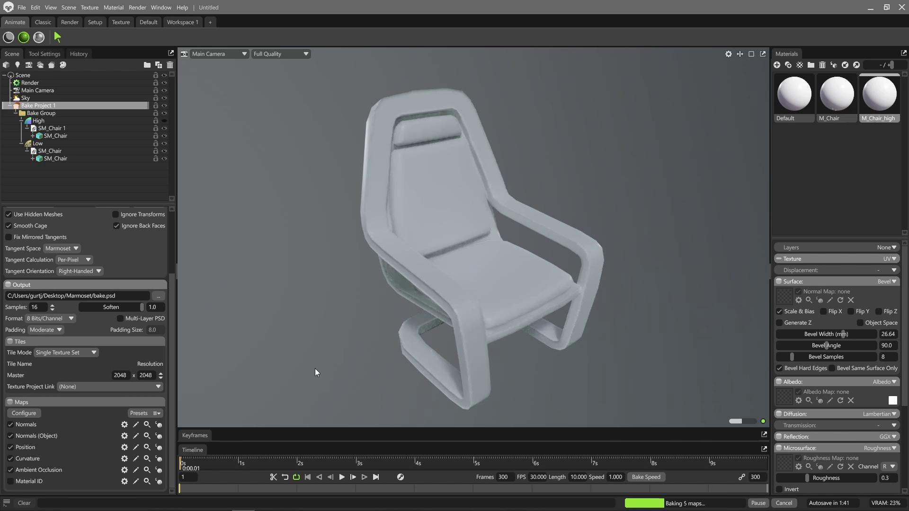
scroll(68, 291, up, 3)
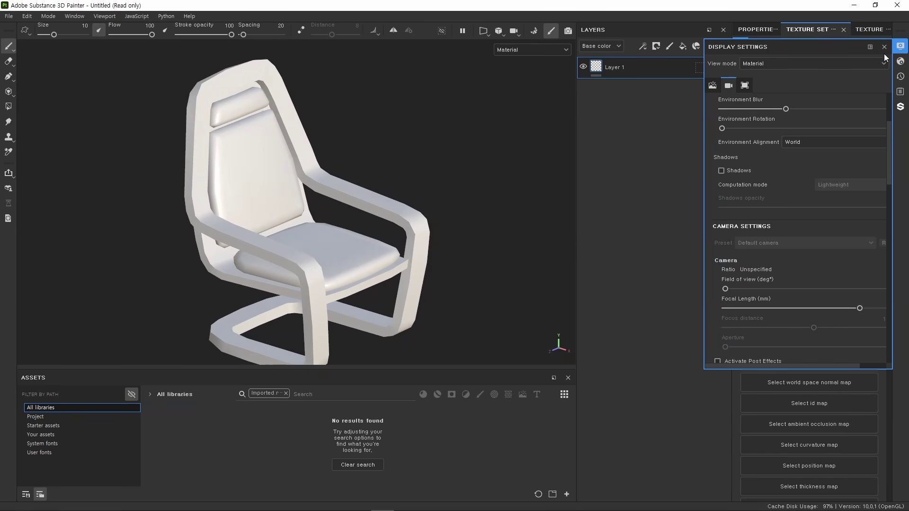
Import the five baked PSD maps into the project as textures.
click(884, 46)
alt+drag(521, 177, 431, 176)
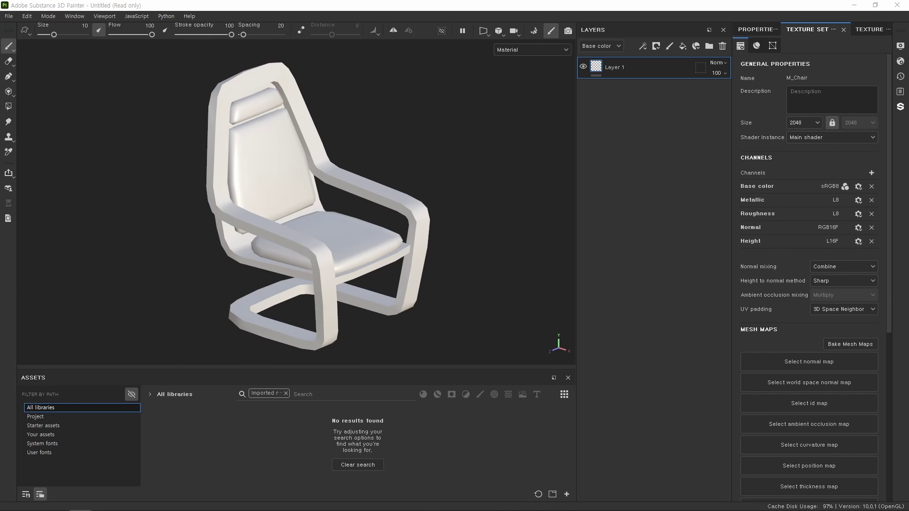
drag(478, 430, 338, 456)
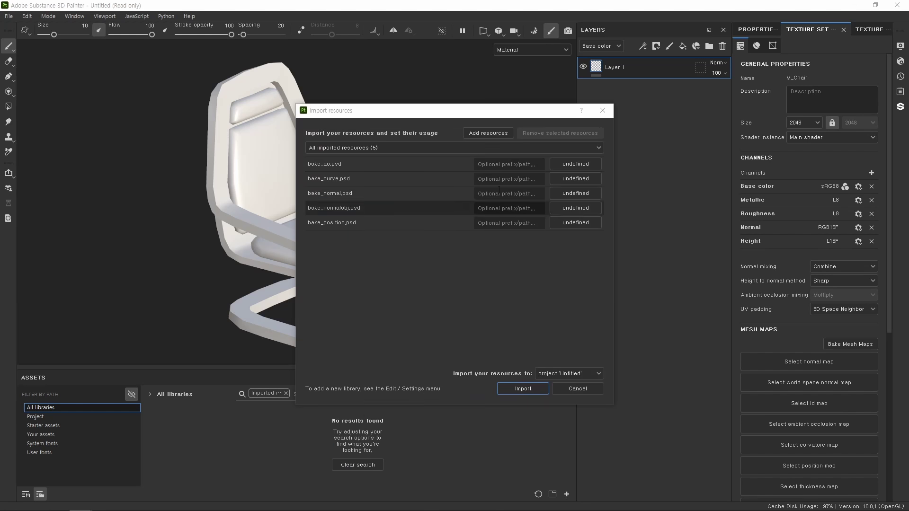
click(562, 228)
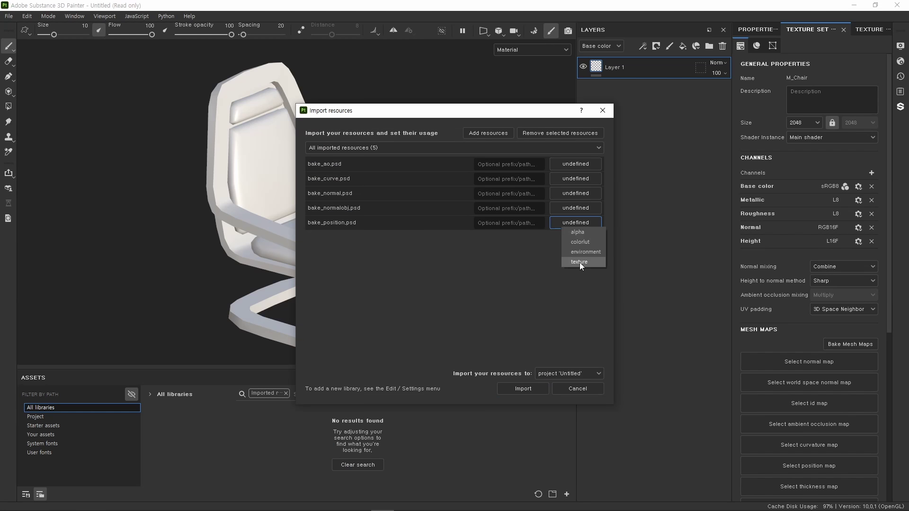
click(579, 262)
click(563, 374)
click(533, 390)
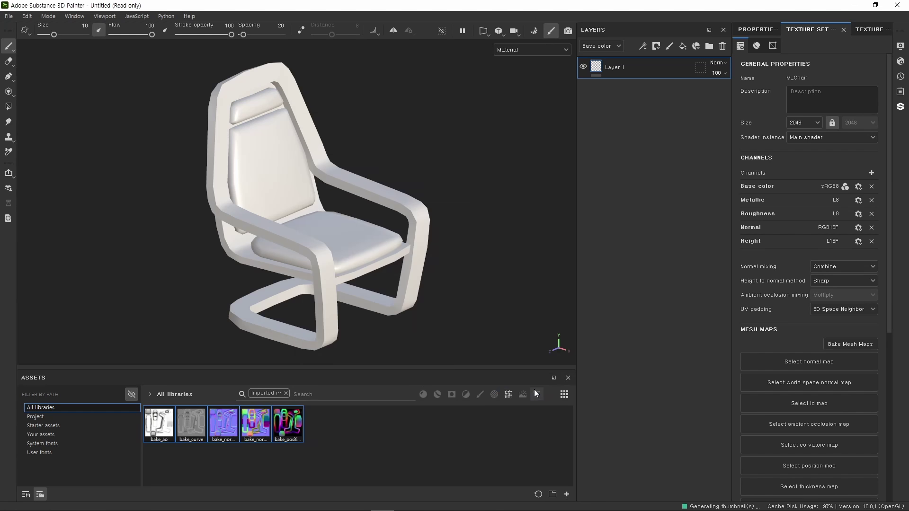
Assign bake_ao, bake_curve, bake_normal and bake_normalobj to their AO, curvature, normal and world-space normal slots.
drag(162, 432, 803, 399)
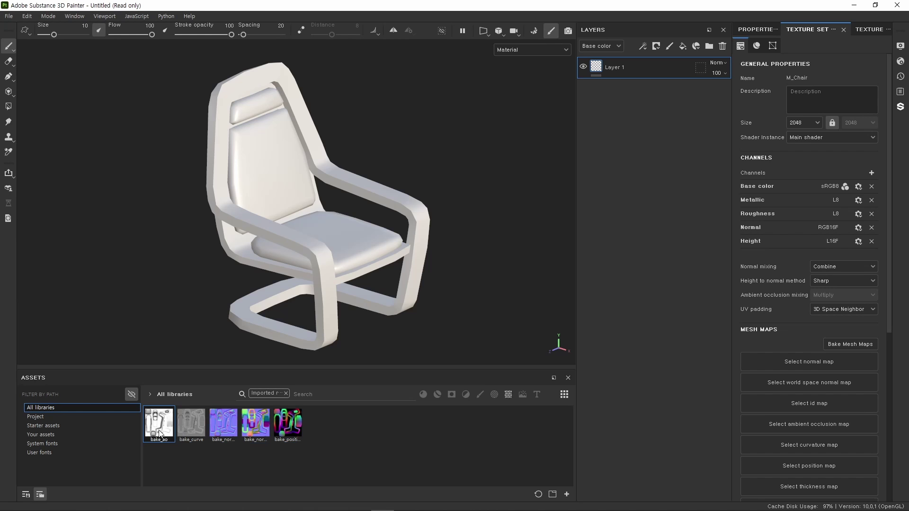
drag(816, 365, 822, 423)
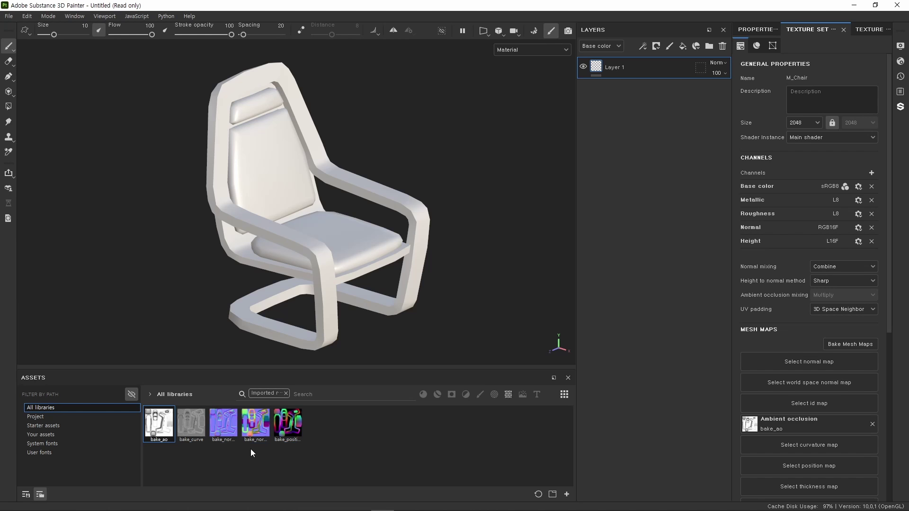
drag(206, 428, 823, 441)
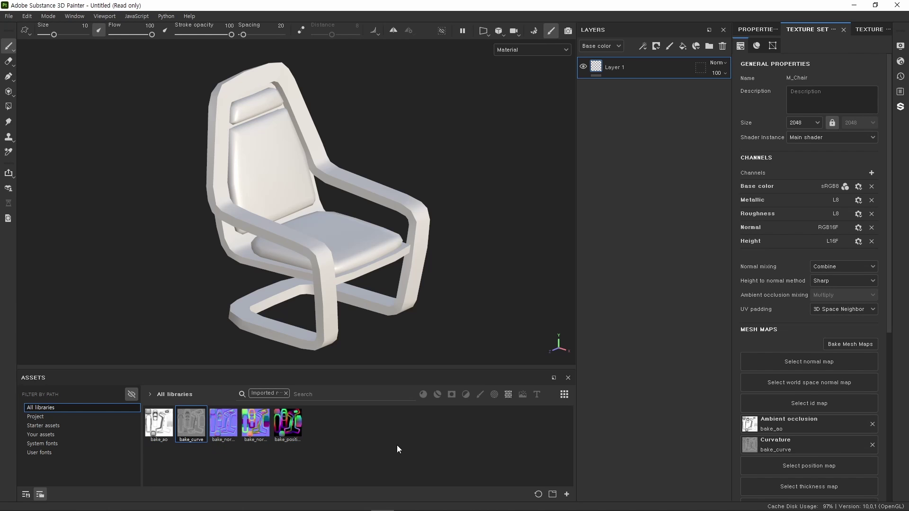
drag(223, 427, 776, 364)
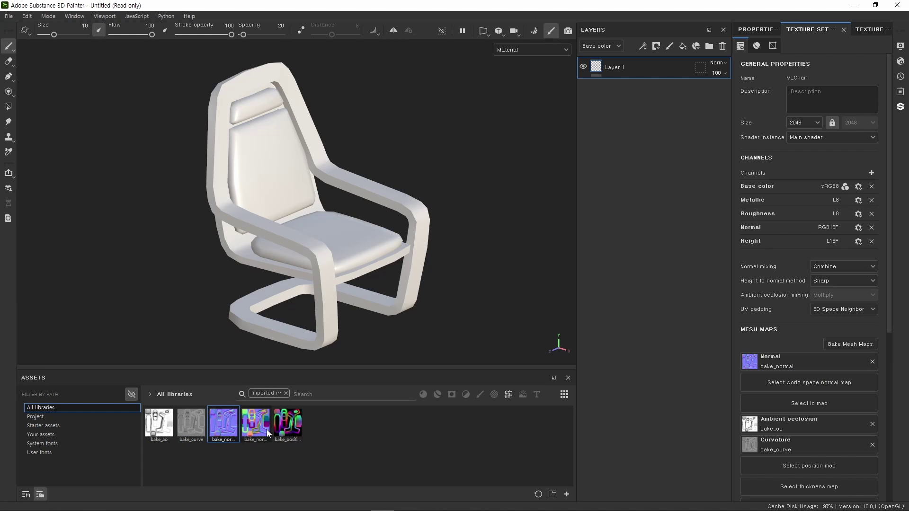
mouse_move(265, 430)
mouse_down()
mouse_move(809, 383)
mouse_move(345, 437)
mouse_move(793, 462)
mouse_up()
Zoom in on the chair and preview the baked curvature map in the viewport.
scroll(258, 208, up, 2)
scroll(251, 218, up, 4)
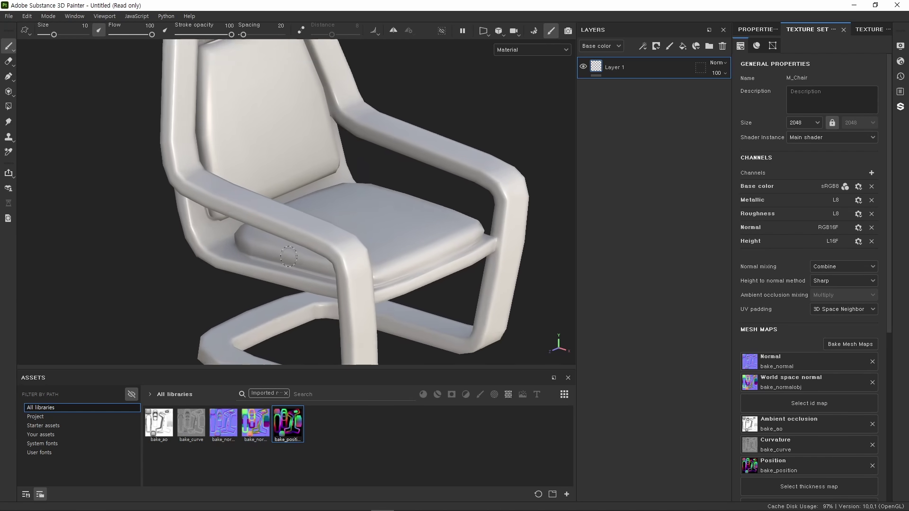
scroll(244, 232, up, 3)
scroll(241, 229, up, 1)
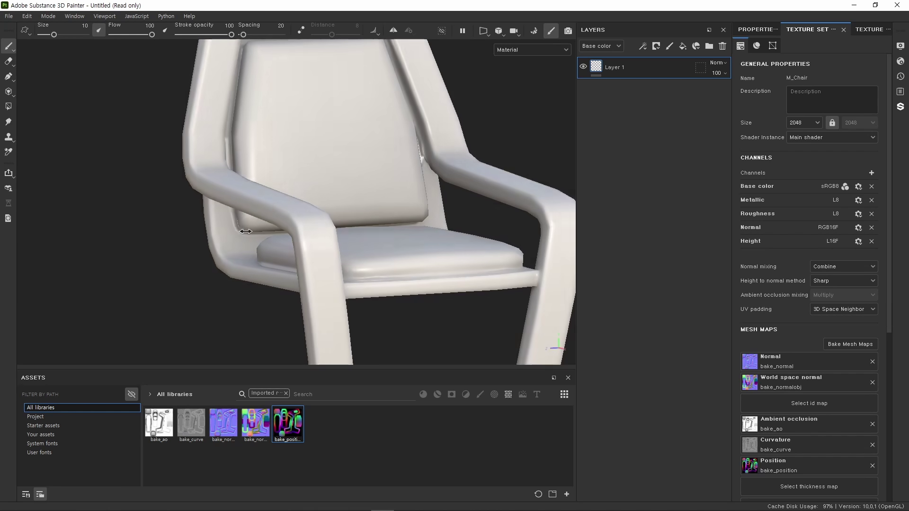
alt+drag(242, 229, 283, 243)
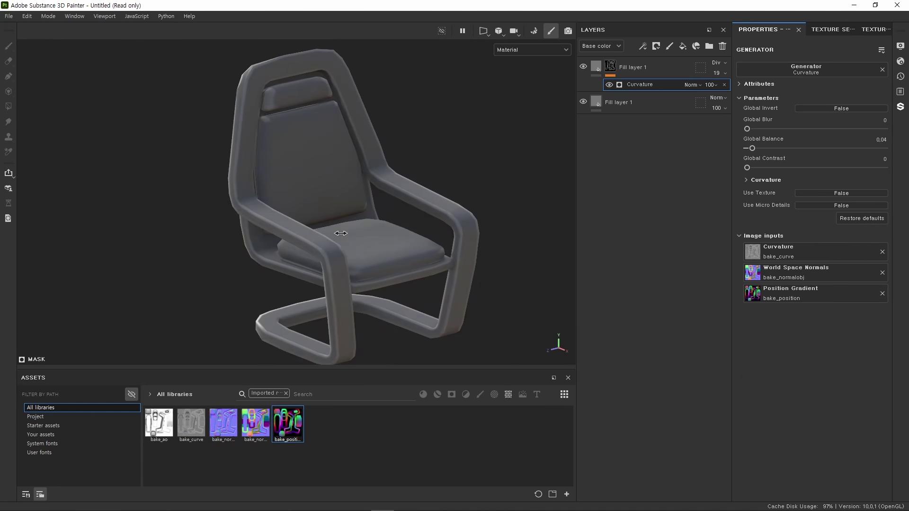
scroll(351, 250, up, 3)
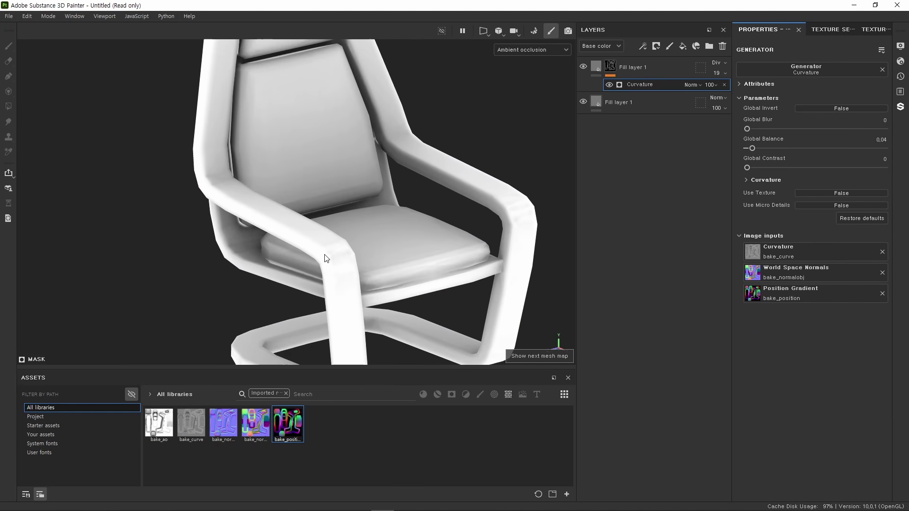
scroll(324, 254, down, 3)
key(b)
alt+drag(325, 253, 332, 254)
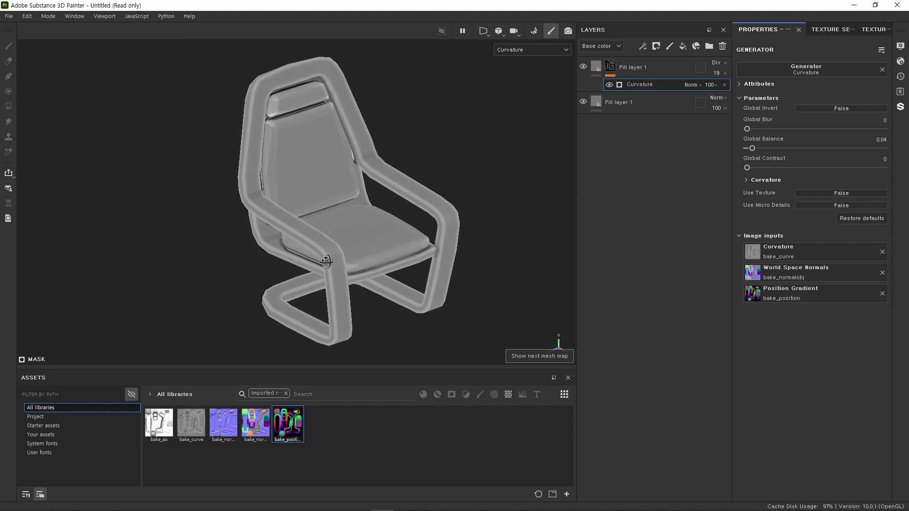
Preview the position map, then return to material view and zoom on the armrest and seat.
key(b)
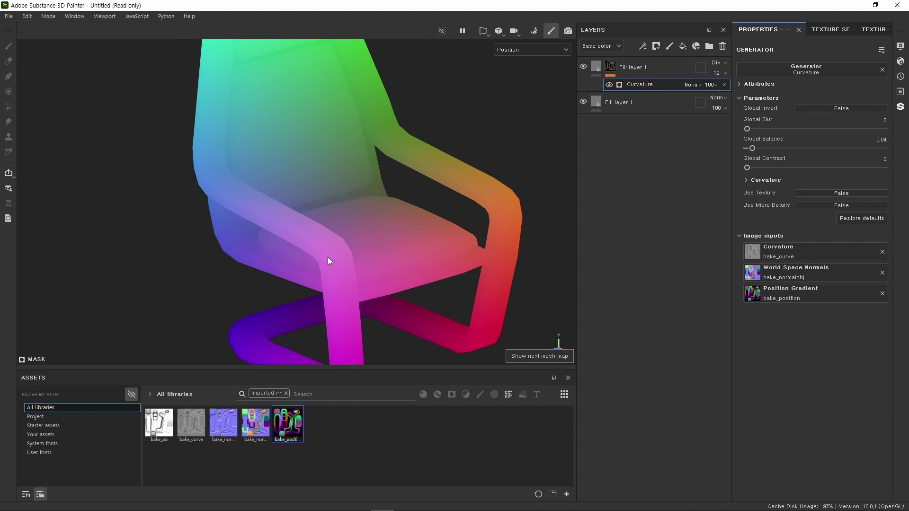
key(m)
shift+right_drag(328, 257, 334, 249)
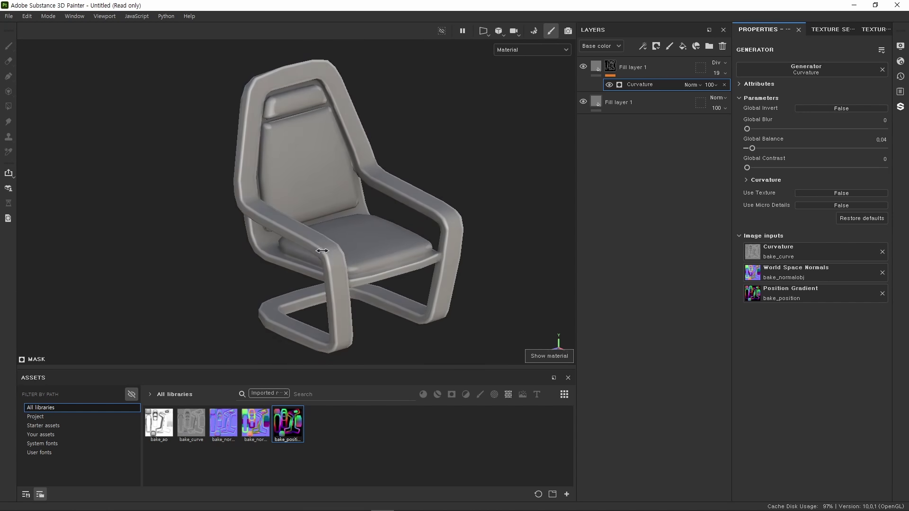
scroll(455, 179, up, 3)
alt+right_drag(379, 271, 277, 240)
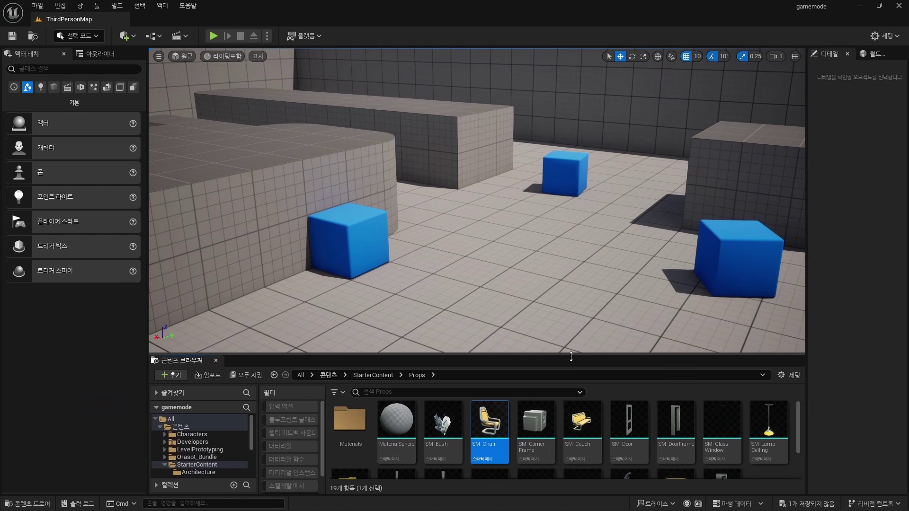
Enlarge the level view, focus on the placed SM_Chair, and orbit around both chairs.
drag(571, 289, 570, 358)
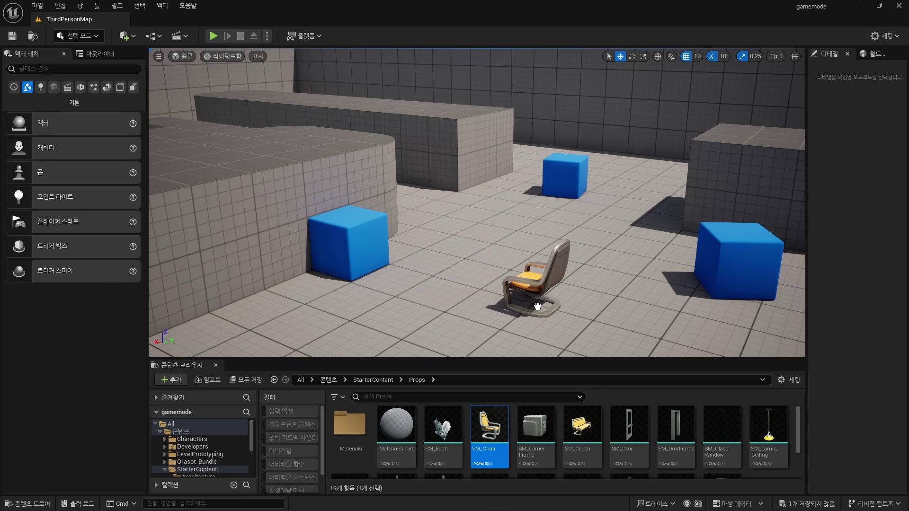
key(f)
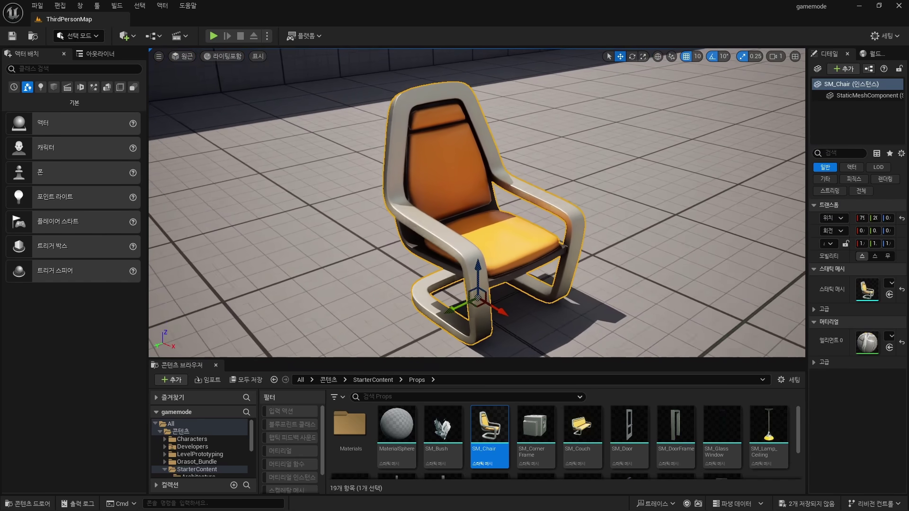
right_drag(583, 299, 570, 308)
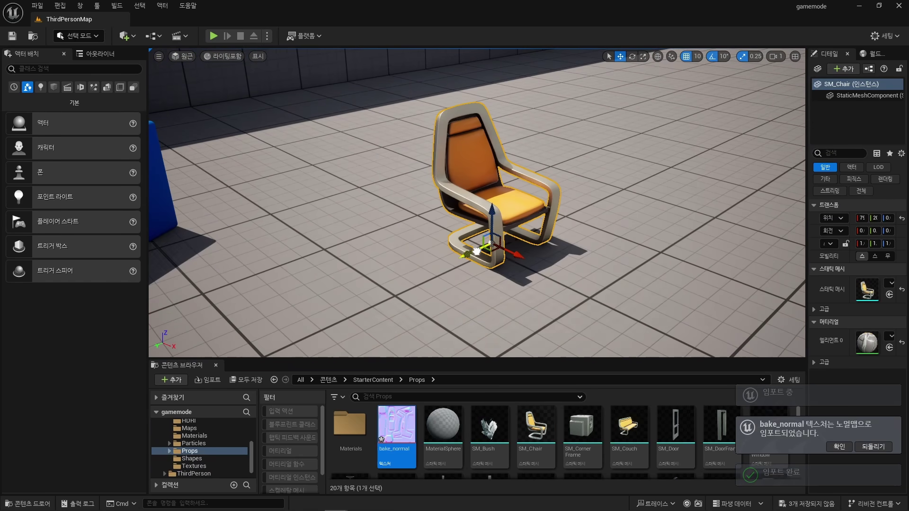
right_drag(565, 219, 774, 332)
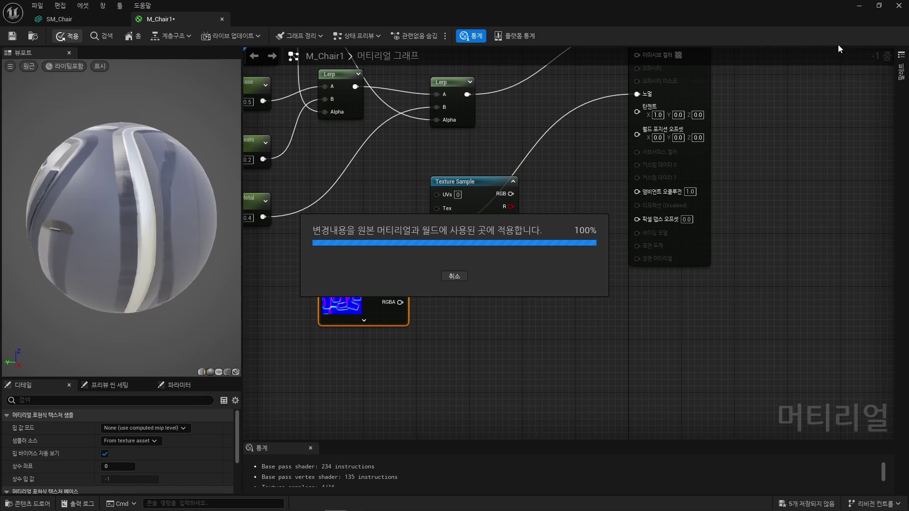
Minimize the material editor and view the chairs in full-screen game view.
click(862, 9)
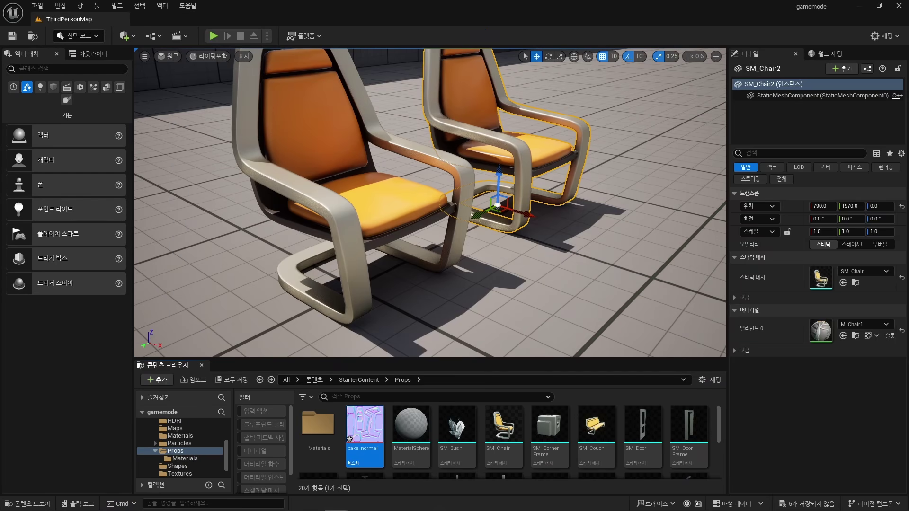
key(F11)
key(g)
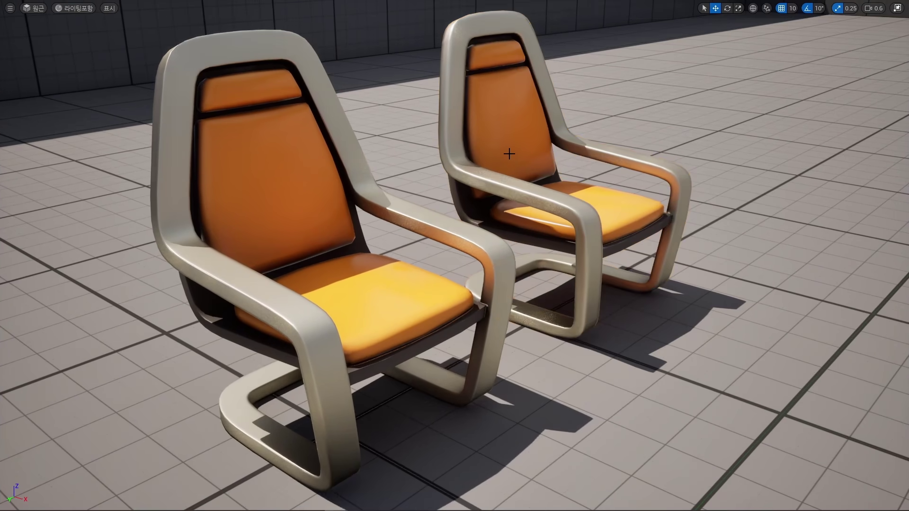
mouse_move(508, 154)
right_down()
mouse_move(549, 156)
mouse_move(445, 257)
right_up()
scroll(549, 156, down, 2)
scroll(454, 255, up, 2)
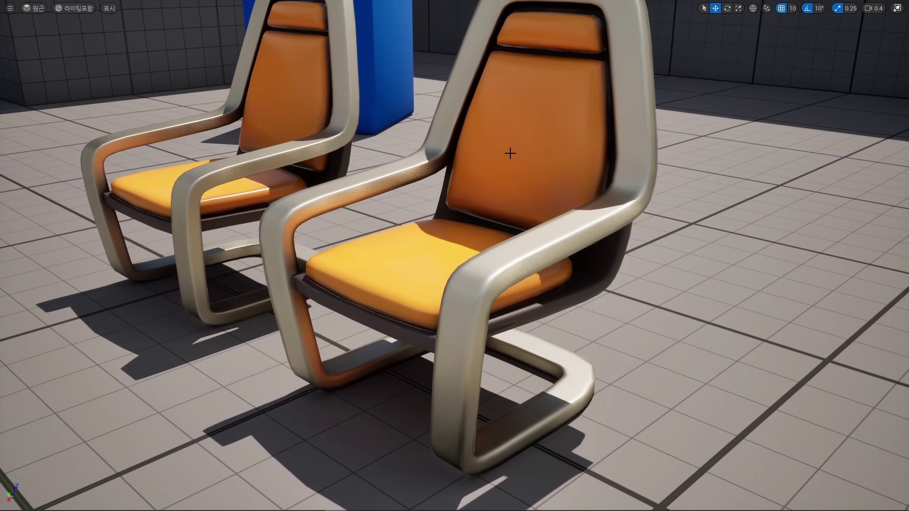
right_drag(509, 153, 509, 153)
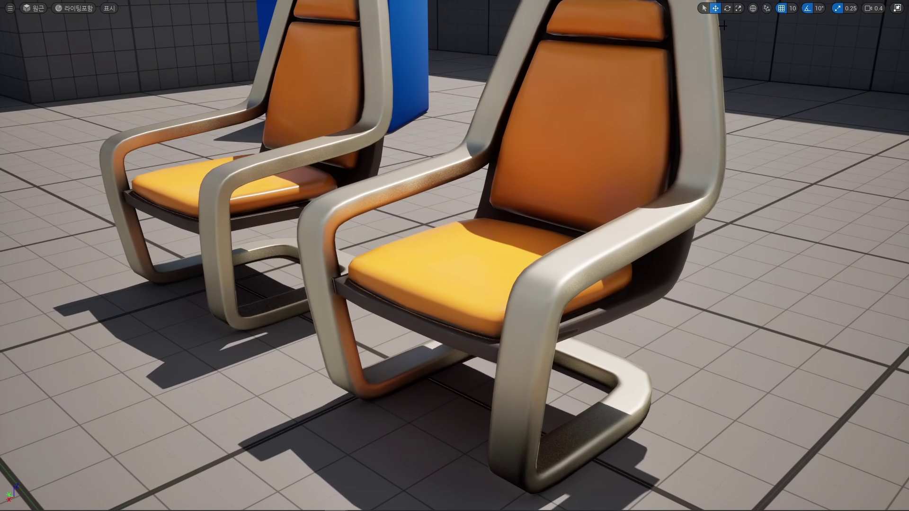
Adjust the field of view, fly closer, and rotate the right chair toward the camera.
click(96, 113)
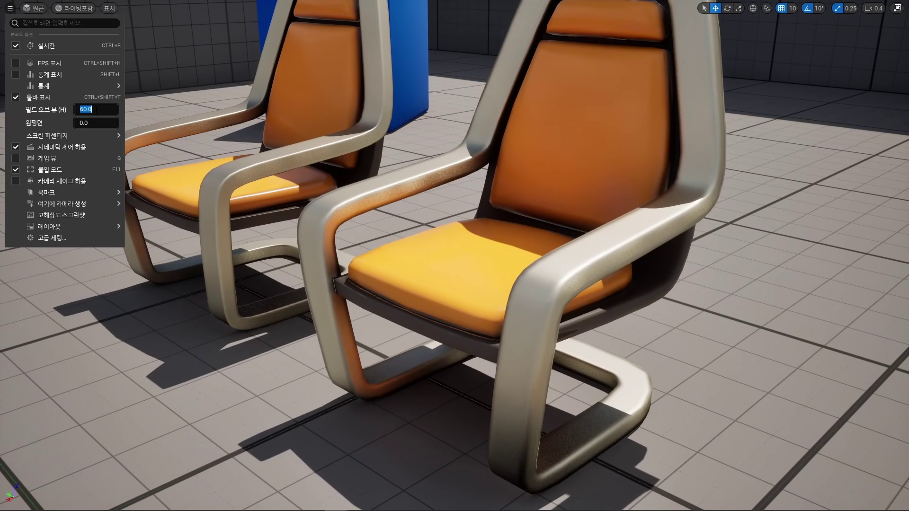
right_drag(307, 204, 306, 204)
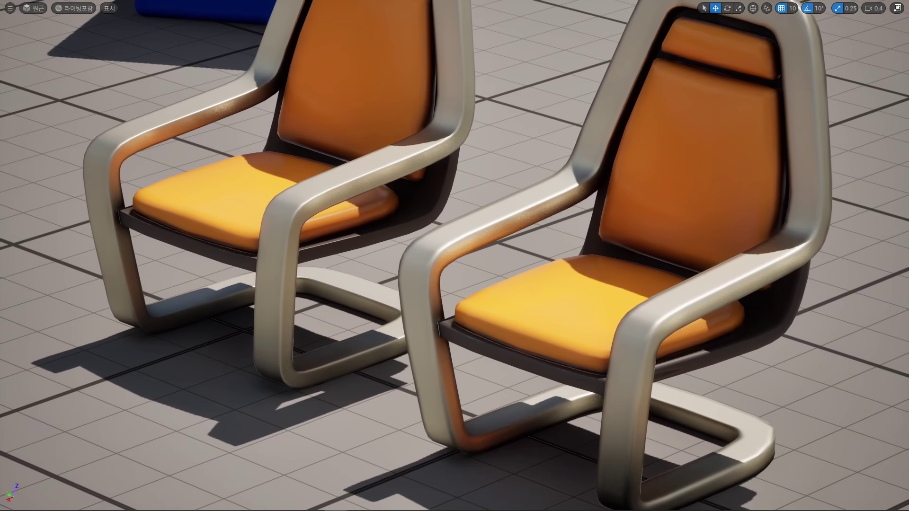
right_drag(585, 307, 584, 307)
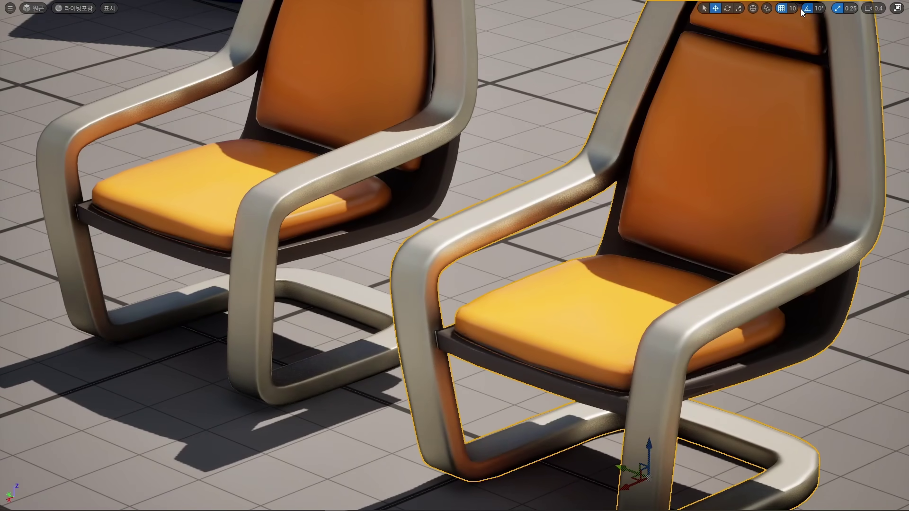
right_drag(799, 26, 798, 26)
key(e)
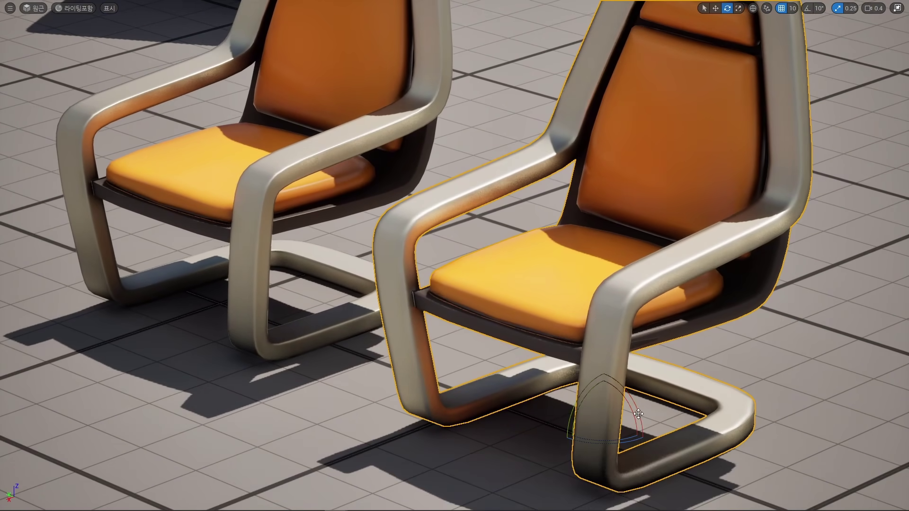
drag(613, 443, 701, 440)
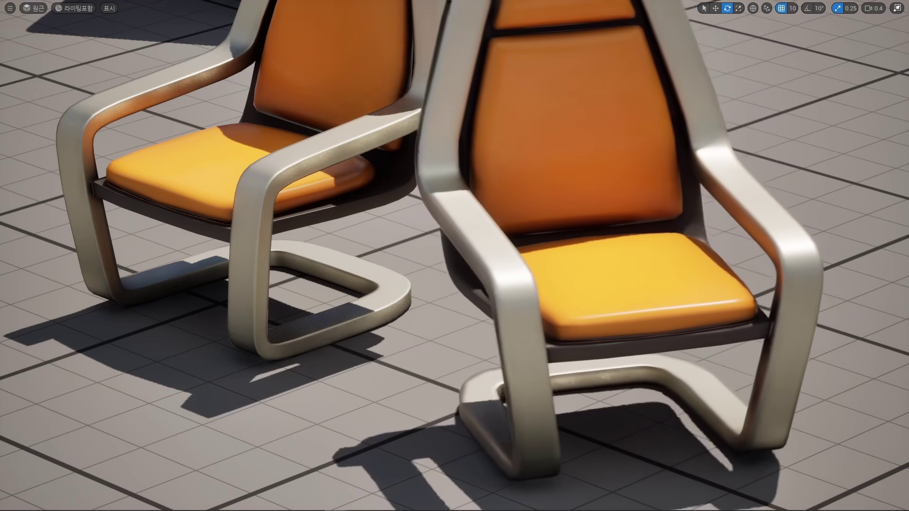